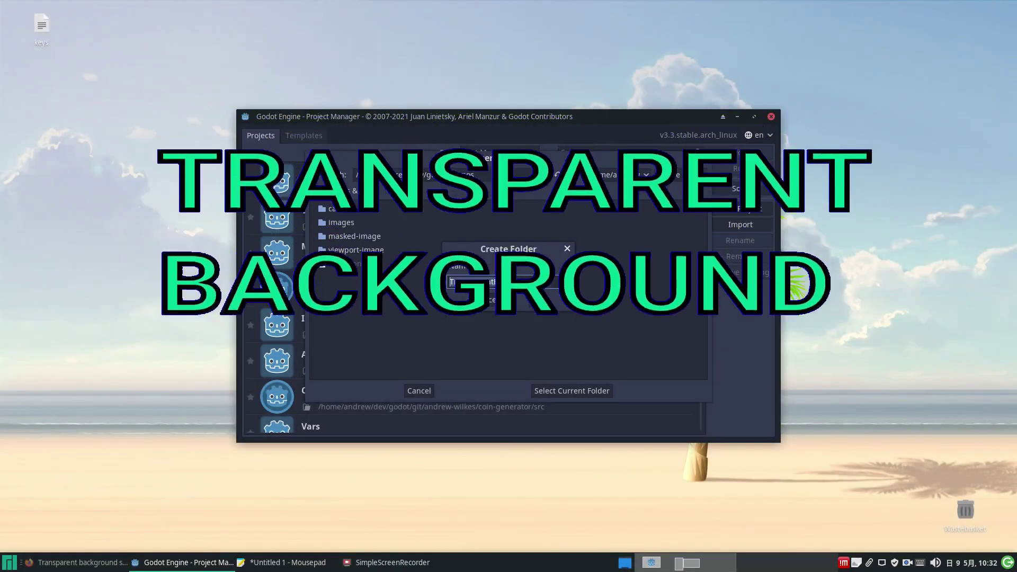
Create a TransparentBG folder as the project location and rename the project to Transparent BG
{"action": "left_click", "coordinate": [537, 300]}
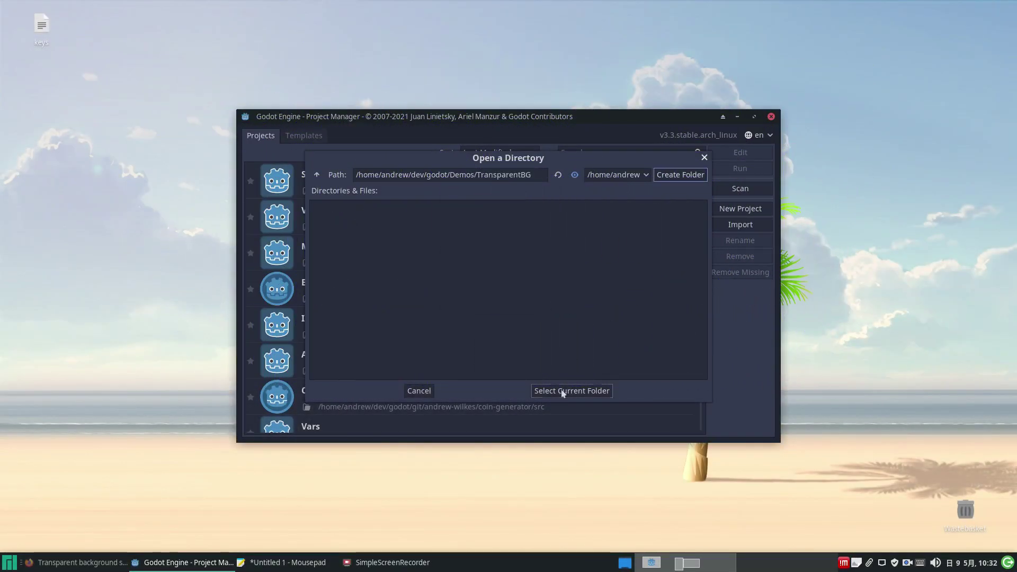
{"action": "left_click", "coordinate": [562, 391]}
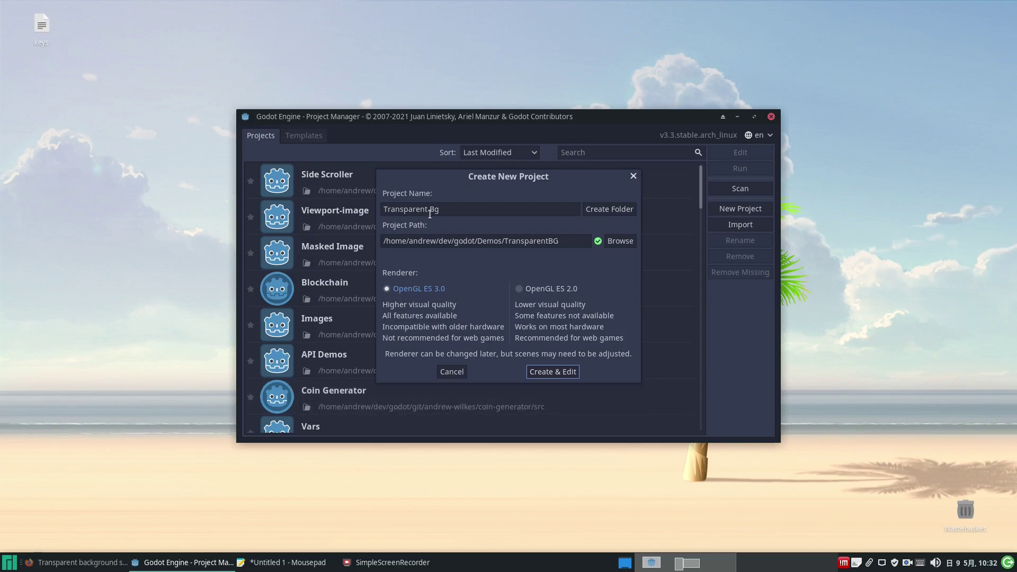
{"action": "left_click_drag", "start_coordinate": [439, 210], "coordinate": [379, 211]}
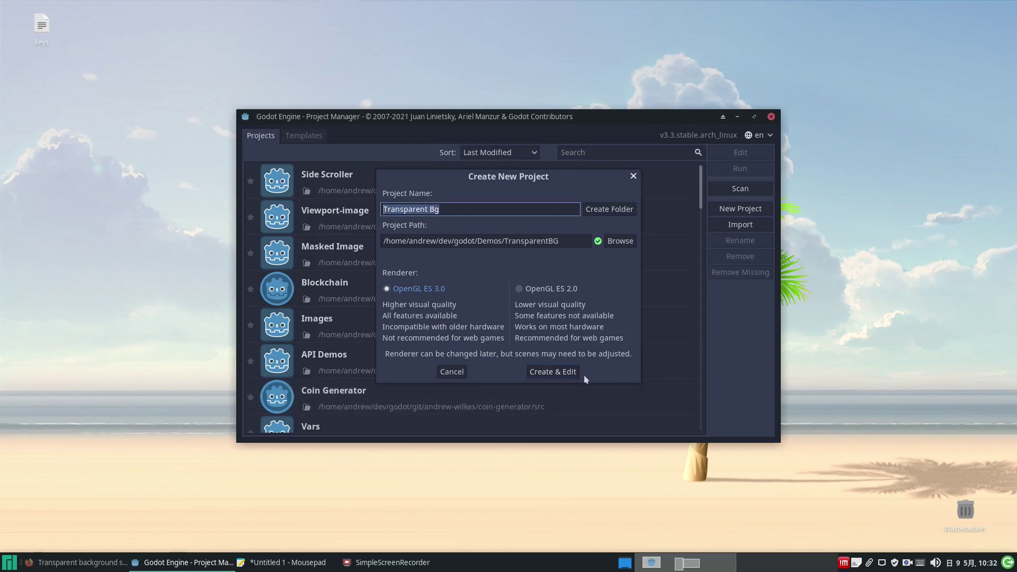
{"action": "left_click", "coordinate": [474, 213]}
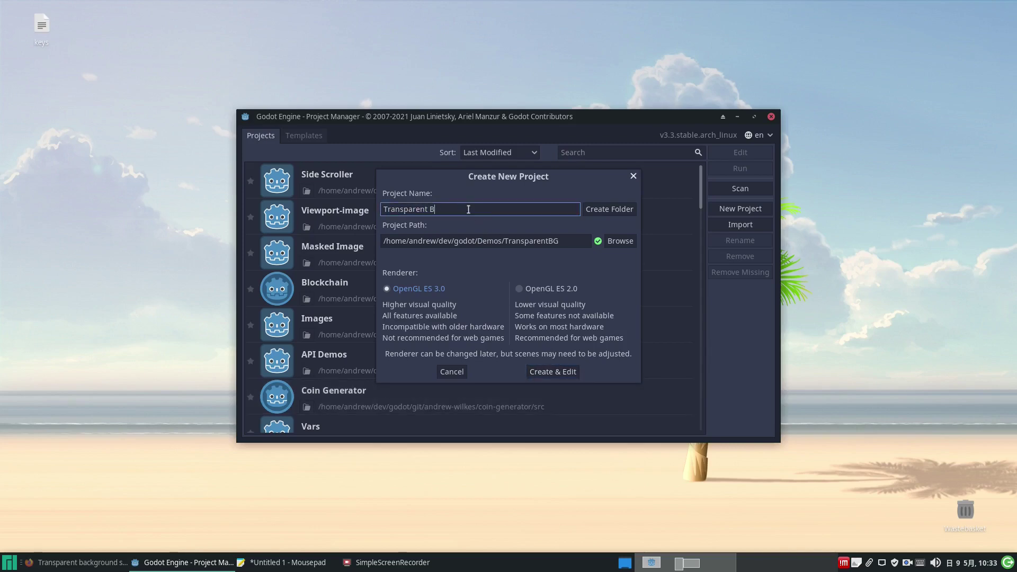
Set the Display > Window size to width 1920 and height 1080 in Project Settings
{"action": "left_click", "coordinate": [553, 371]}
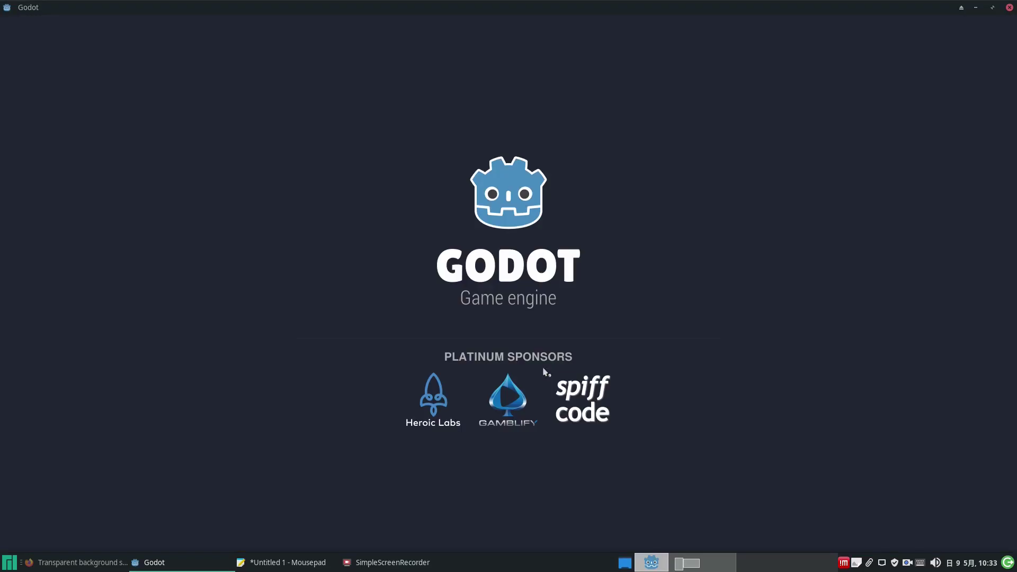
{"action": "left_click", "coordinate": [49, 26]}
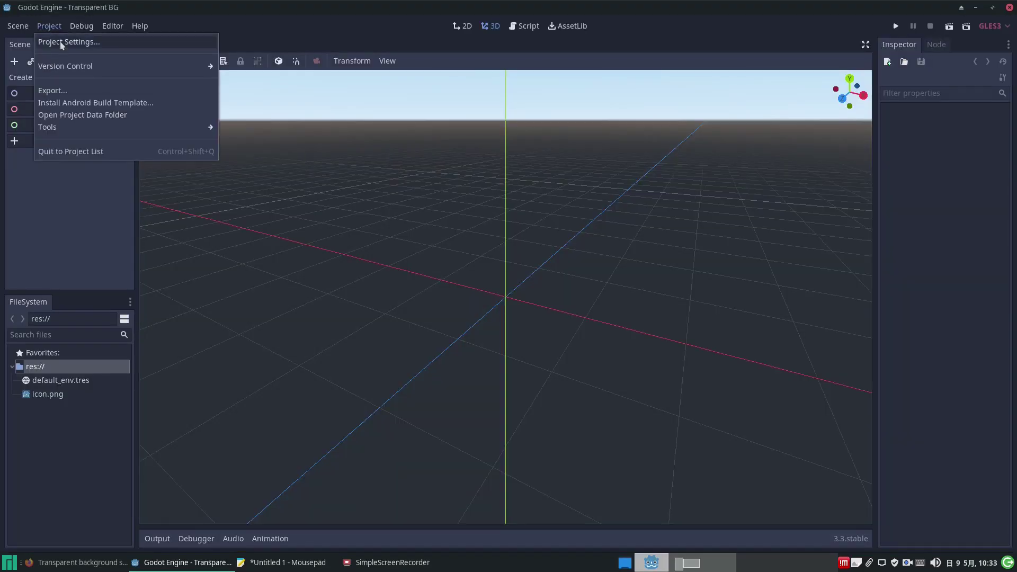
{"action": "left_click", "coordinate": [62, 42]}
{"action": "scroll", "coordinate": [317, 318], "scroll_direction": "down", "scroll_amount": 5}
{"action": "left_click", "coordinate": [306, 343]}
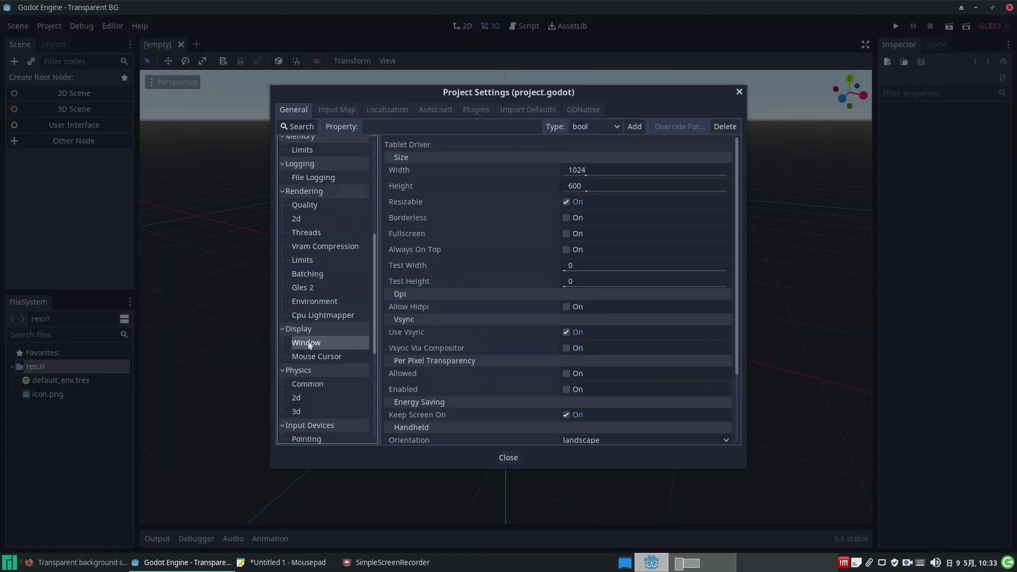
{"action": "left_click", "coordinate": [602, 173]}
{"action": "type", "text": "192"}
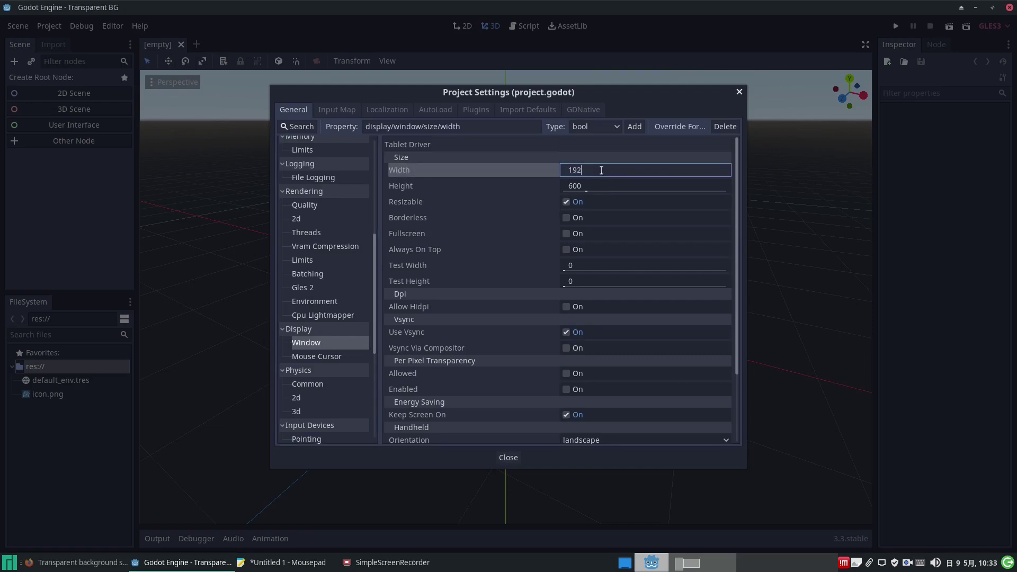
{"action": "left_click", "coordinate": [580, 186]}
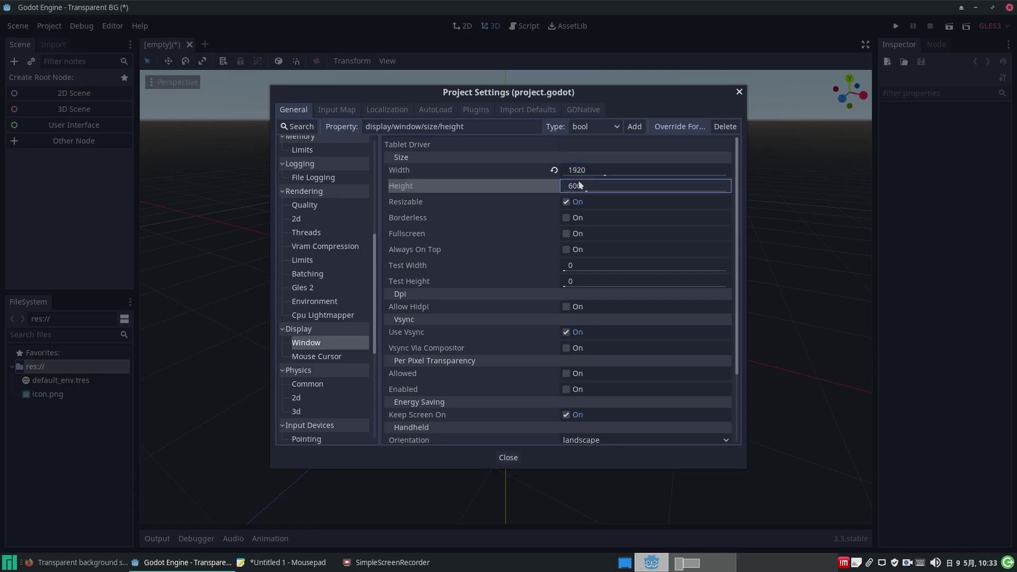
{"action": "type", "text": "108"}
Make the window non-resizable, borderless and fullscreen with per-pixel transparency allowed and enabled
{"action": "left_click", "coordinate": [567, 202]}
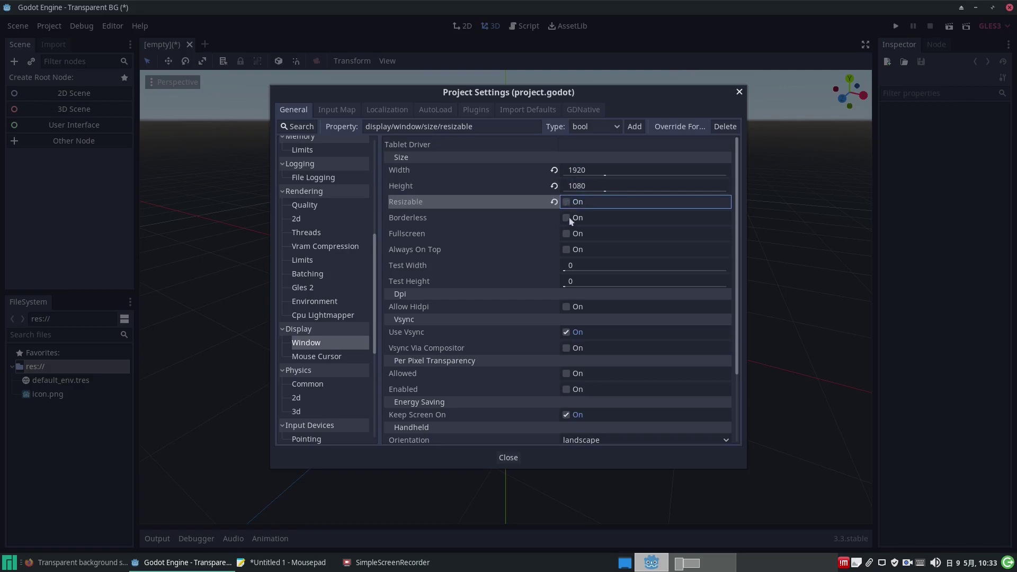
{"action": "left_click", "coordinate": [569, 218]}
{"action": "left_click", "coordinate": [569, 233]}
{"action": "scroll", "coordinate": [433, 286], "scroll_direction": "down", "scroll_amount": 3}
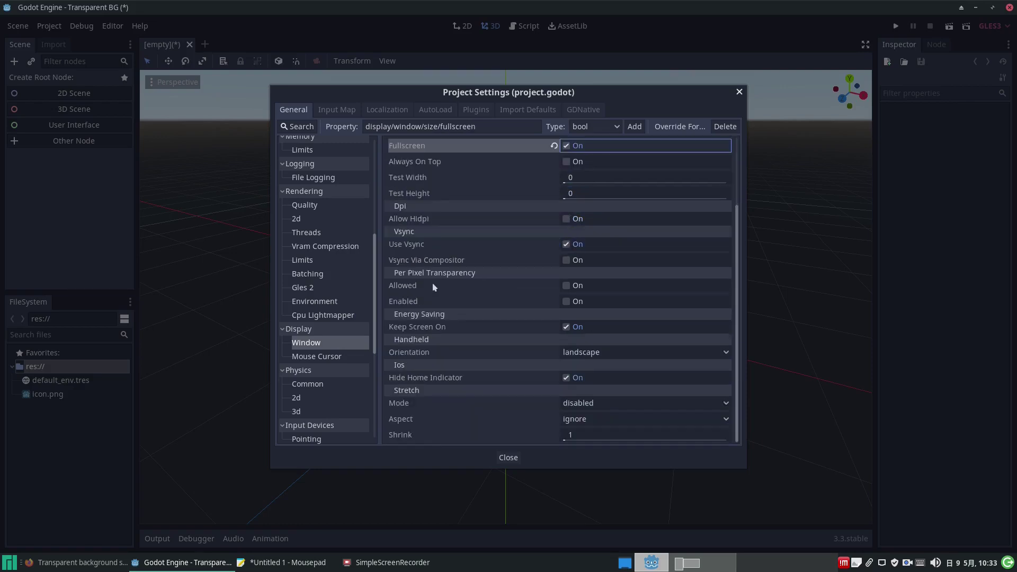
{"action": "left_click", "coordinate": [566, 285]}
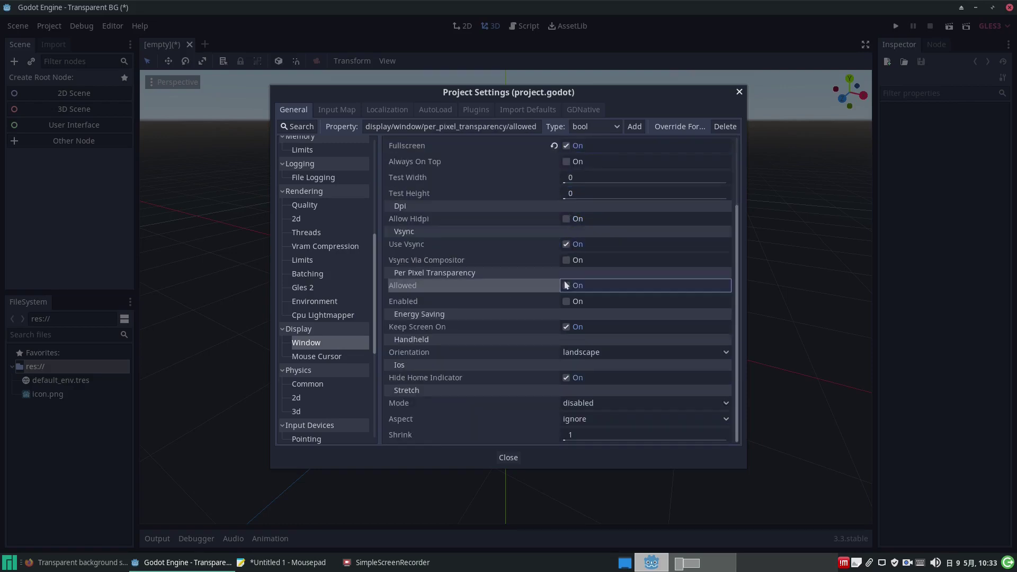
{"action": "left_click", "coordinate": [566, 301]}
{"action": "left_click", "coordinate": [509, 457]}
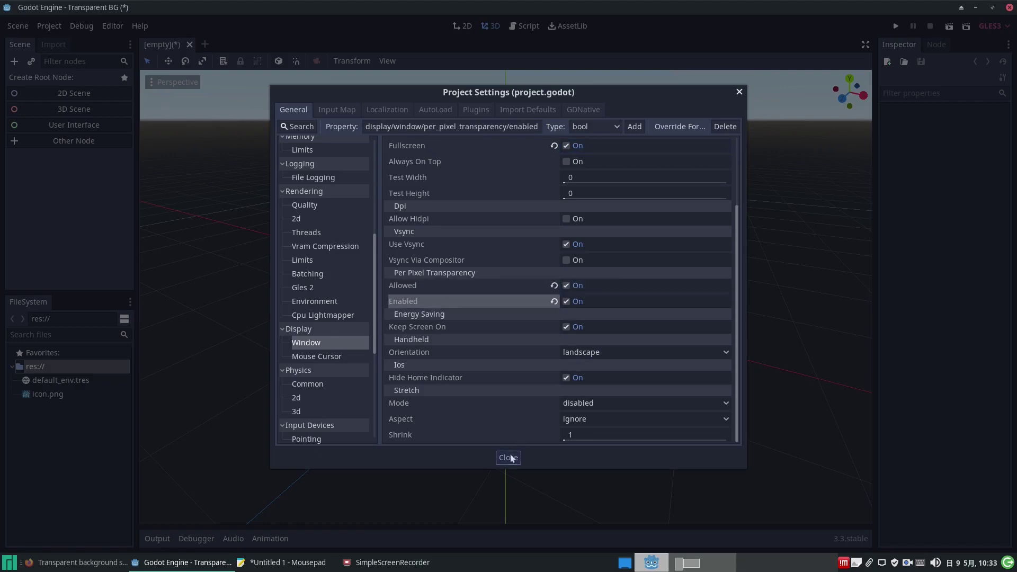
{"action": "left_click", "coordinate": [49, 26]}
Set Rendering > Environment Default Clear Color to bright green 00ff00 and close Project Settings
{"action": "left_click", "coordinate": [56, 40]}
{"action": "left_click", "coordinate": [49, 26]}
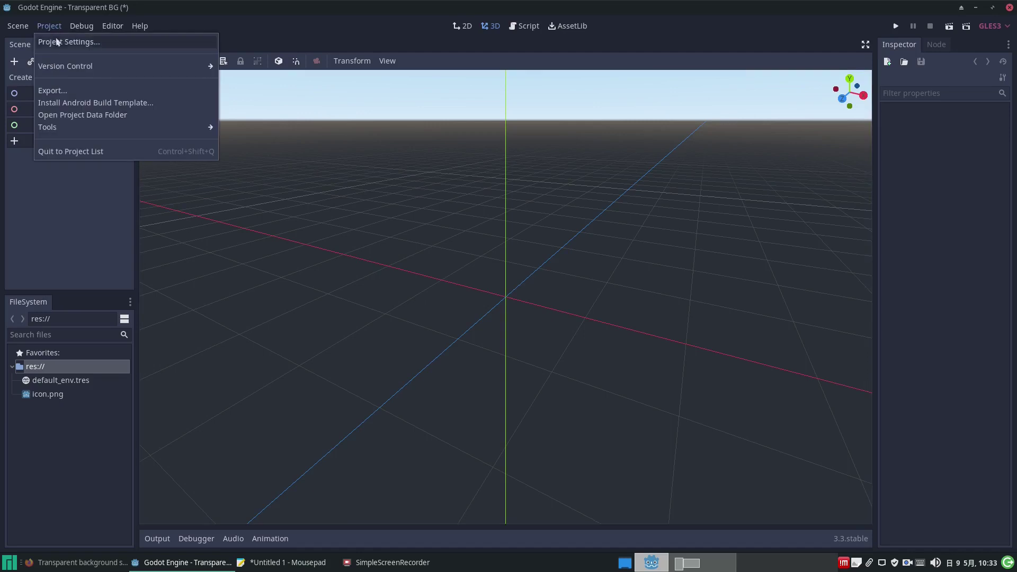
{"action": "left_click", "coordinate": [53, 41]}
{"action": "left_click", "coordinate": [315, 301]}
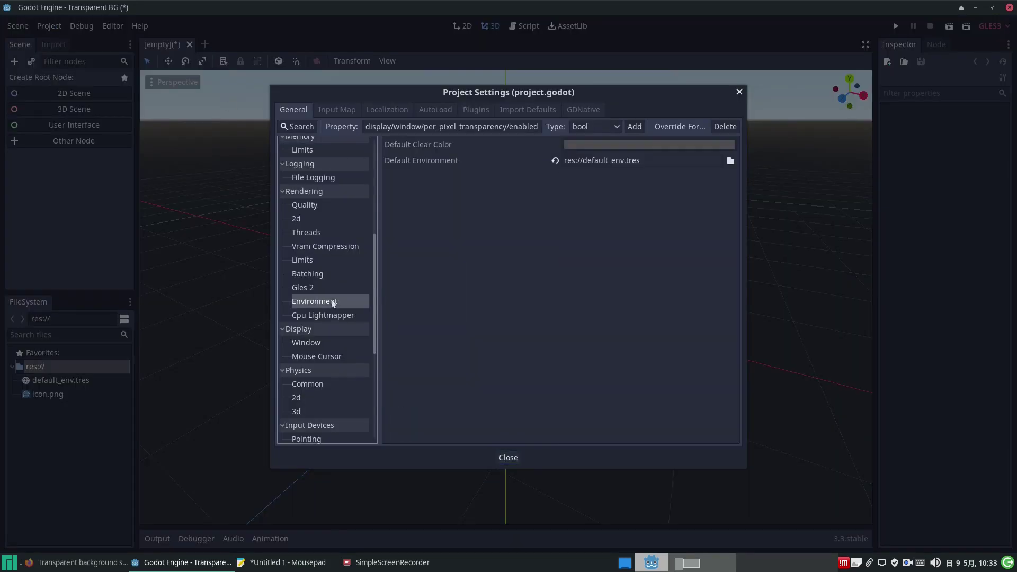
{"action": "left_click", "coordinate": [586, 145]}
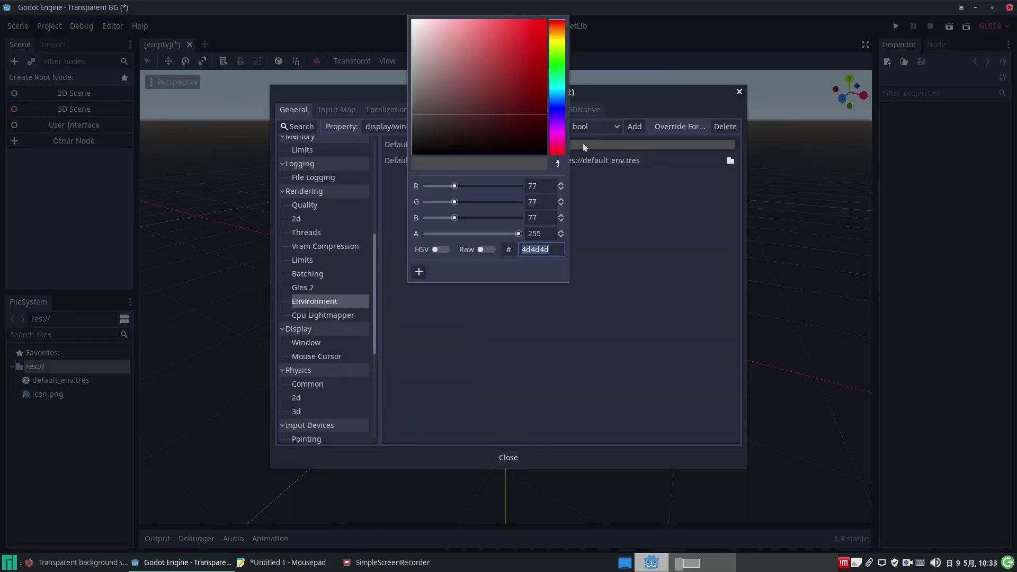
{"action": "left_click", "coordinate": [558, 61]}
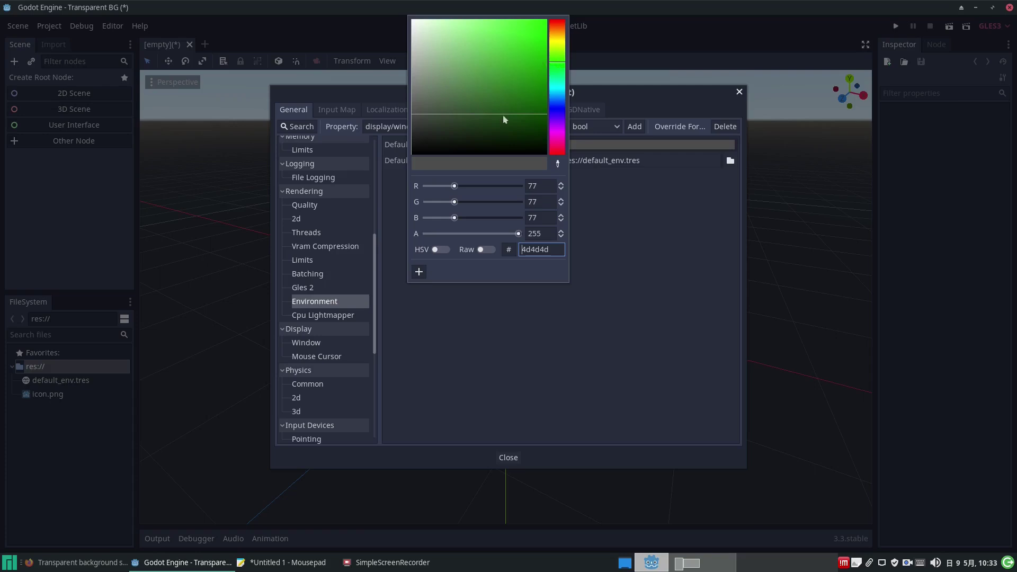
{"action": "scroll", "coordinate": [476, 200], "scroll_direction": "up", "scroll_amount": 3}
{"action": "left_click", "coordinate": [544, 22]}
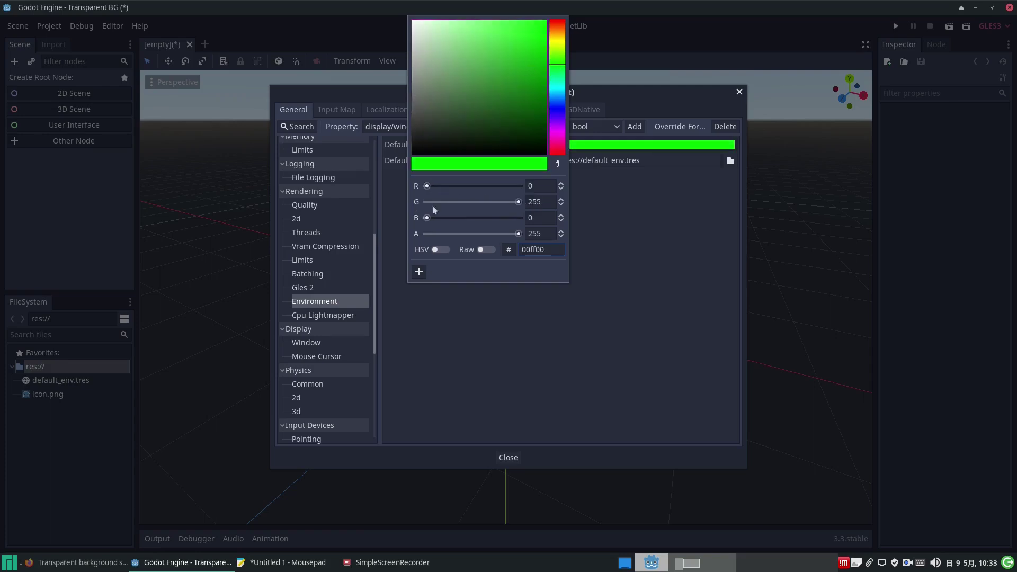
{"action": "left_click", "coordinate": [477, 339]}
{"action": "left_click", "coordinate": [508, 457]}
Create a 2D scene root named TransparentBG with an AnimationPlayer child node
{"action": "left_click", "coordinate": [87, 95]}
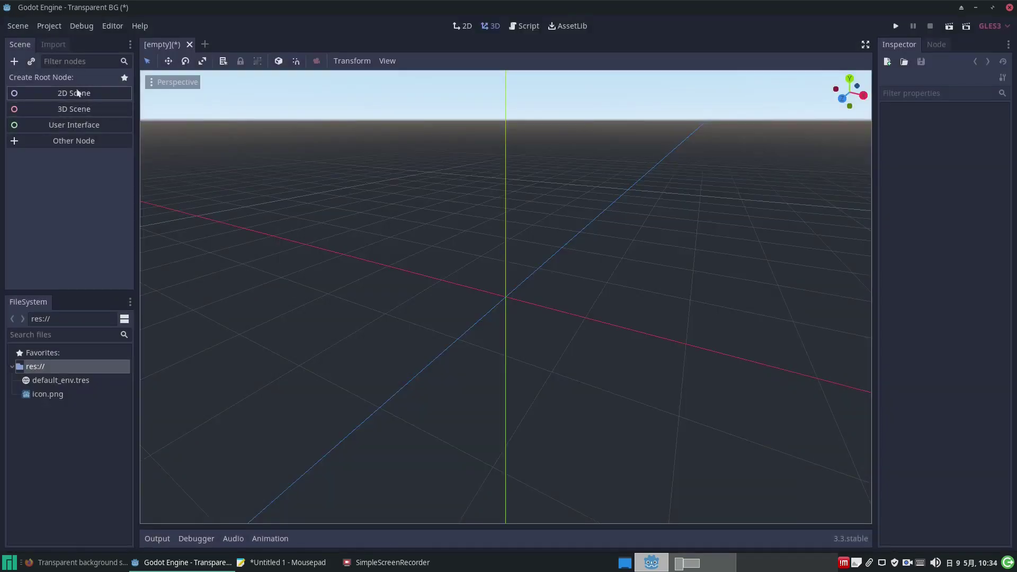
{"action": "left_click", "coordinate": [62, 82]}
{"action": "type", "text": "TransparentBG"}
{"action": "key", "text": "Return"}
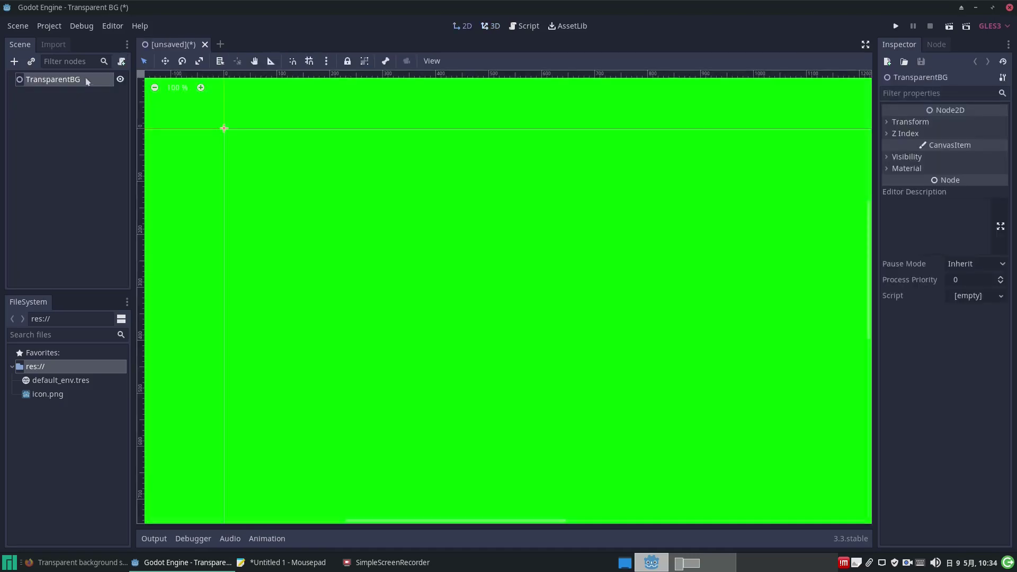
{"action": "right_click", "coordinate": [85, 79]}
{"action": "left_click", "coordinate": [112, 93]}
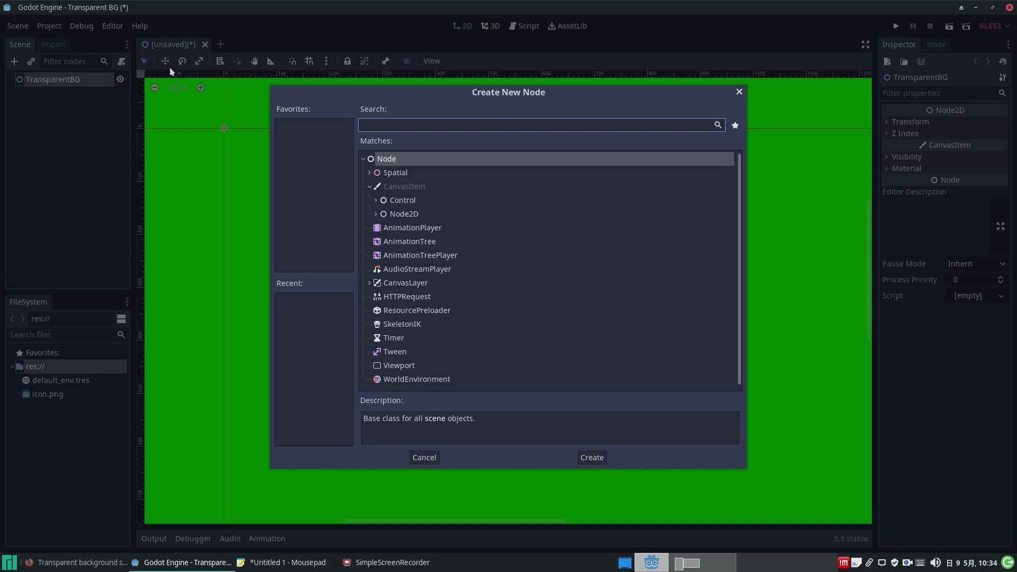
{"action": "left_click", "coordinate": [398, 228]}
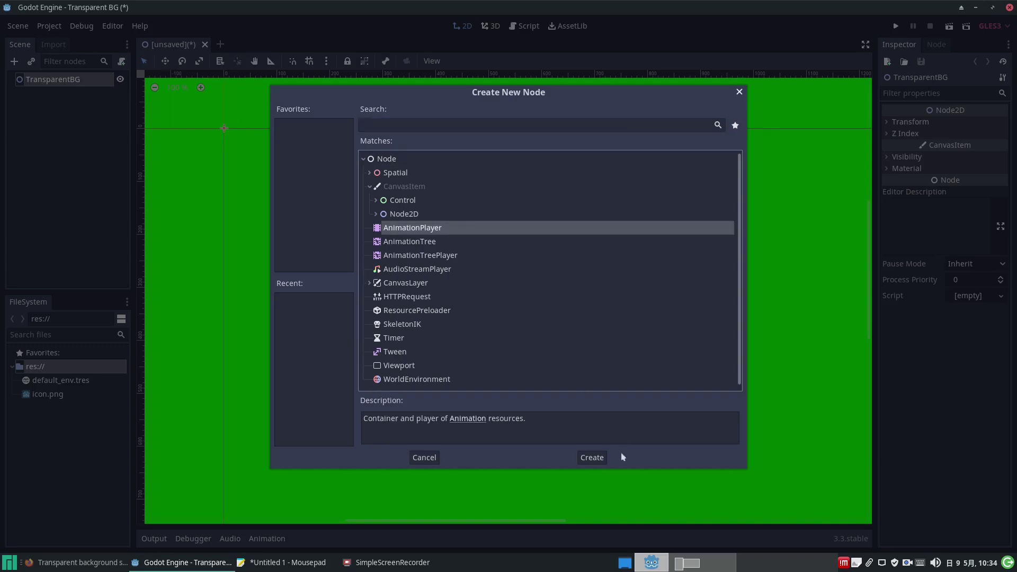
{"action": "left_click", "coordinate": [603, 457]}
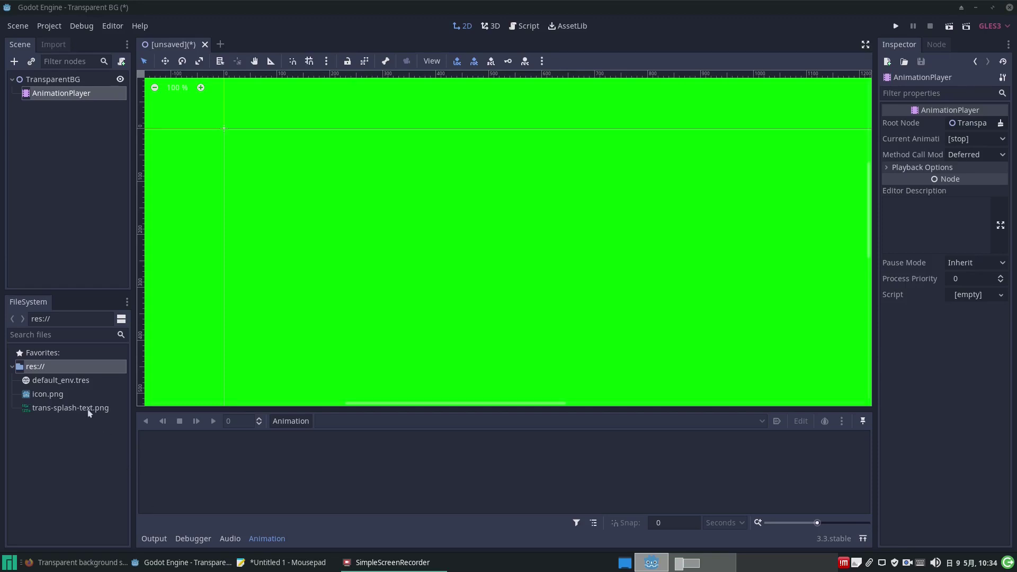
Place trans-splash-text.png into the viewport as a sprite and select it
{"action": "left_click_drag", "start_coordinate": [88, 413], "coordinate": [652, 288]}
{"action": "scroll", "coordinate": [640, 274], "scroll_direction": "down", "scroll_amount": 1}
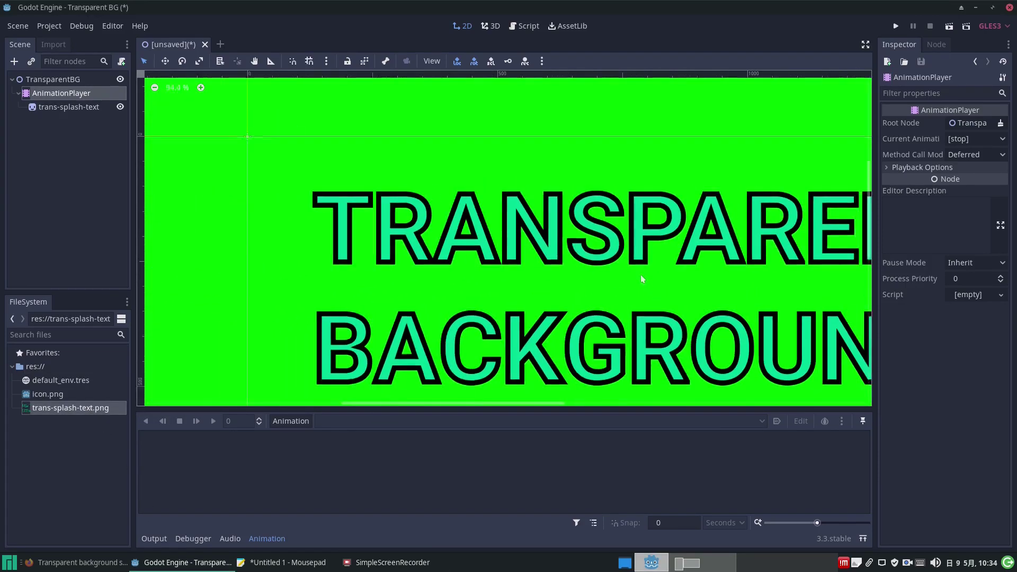
{"action": "left_click", "coordinate": [641, 274]}
{"action": "scroll", "coordinate": [604, 305], "scroll_direction": "down", "scroll_amount": 10}
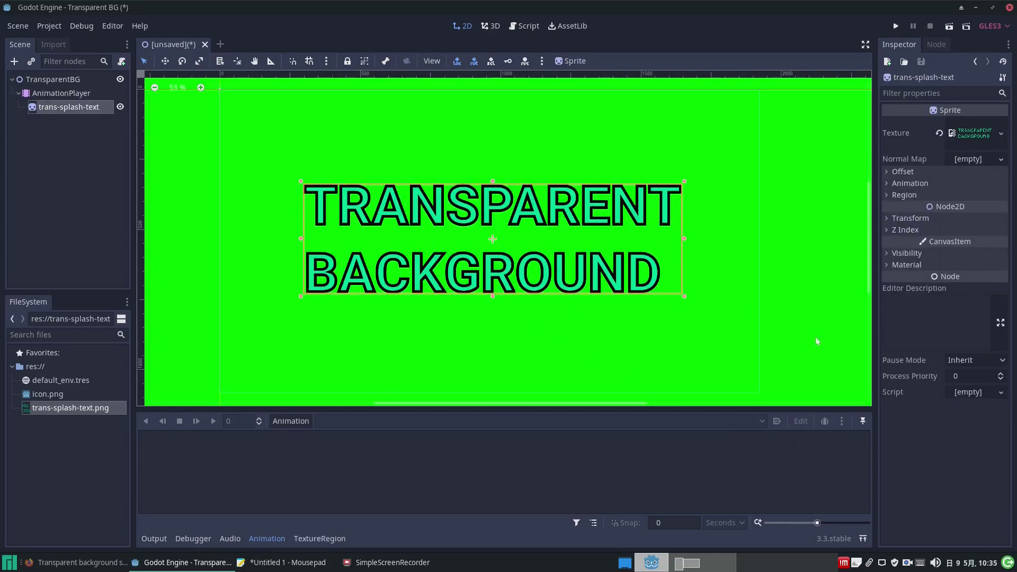
{"action": "left_click", "coordinate": [50, 26]}
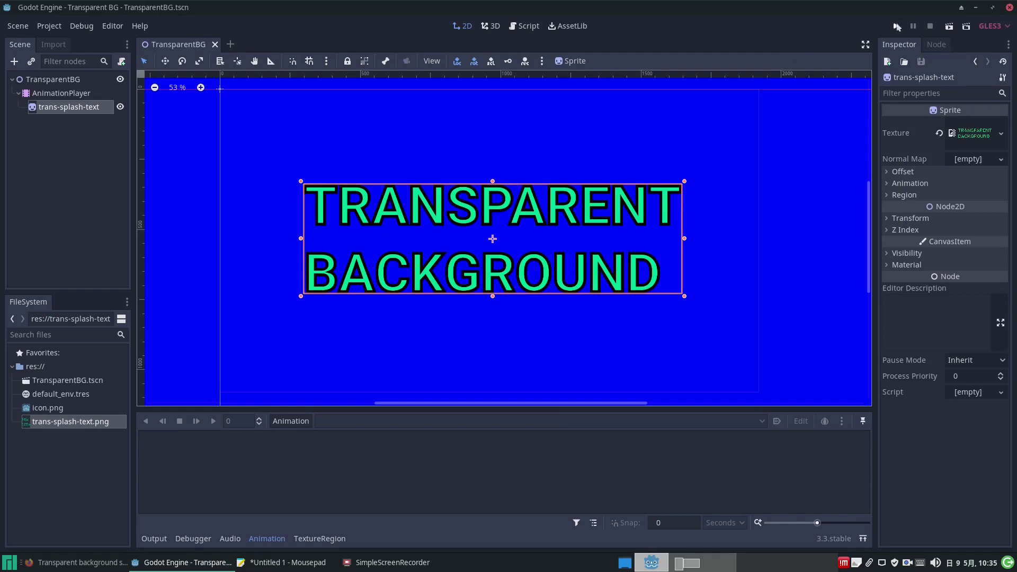
Run the project, choosing TransparentBG.tscn as the main scene
{"action": "left_click", "coordinate": [896, 26]}
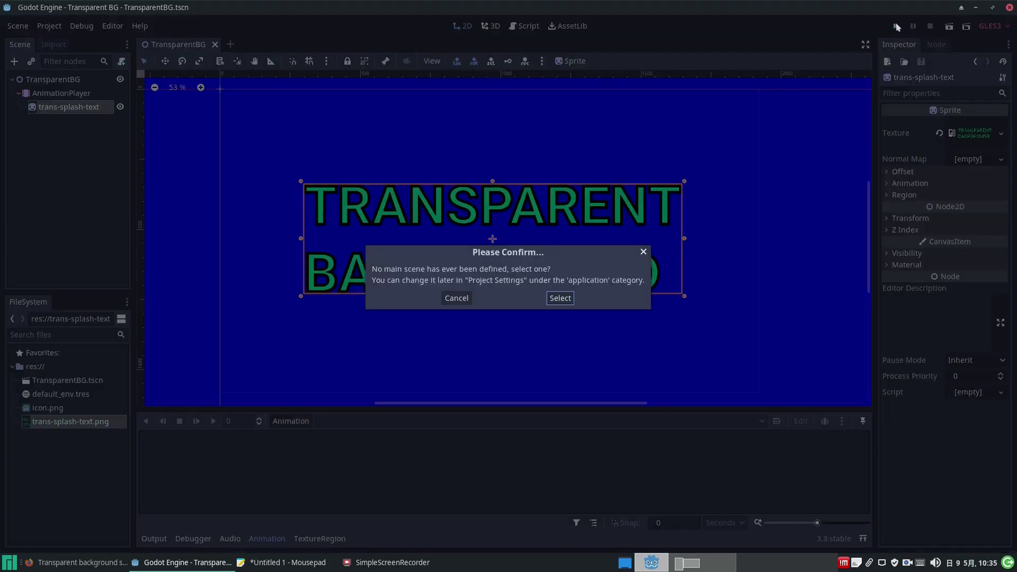
{"action": "left_click", "coordinate": [555, 297]}
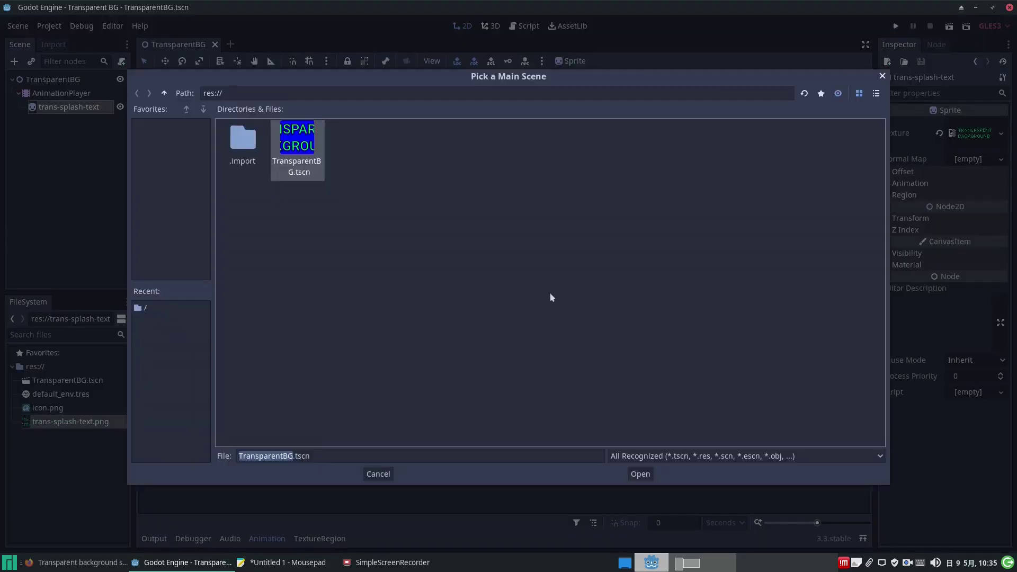
{"action": "left_click", "coordinate": [640, 473]}
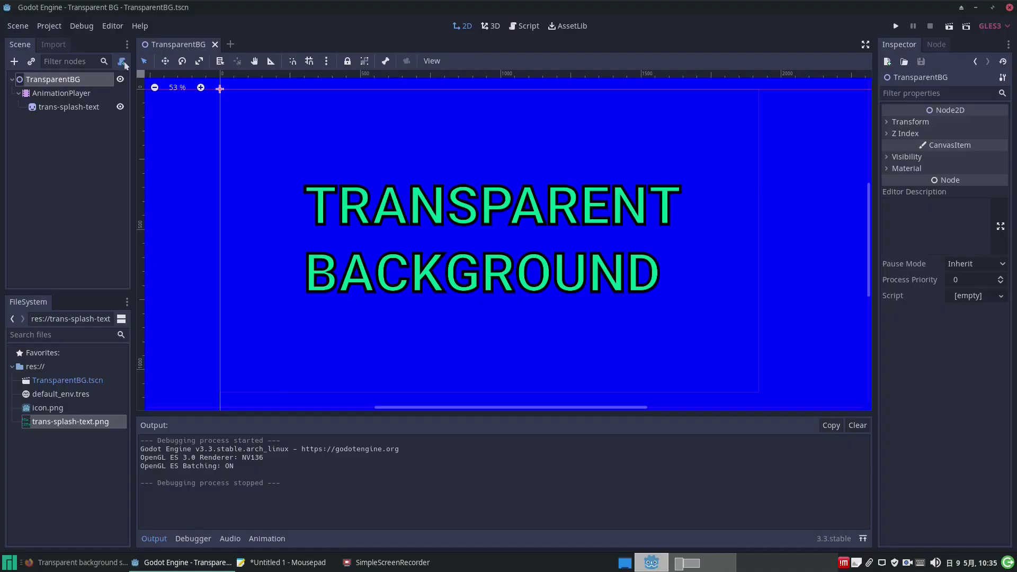
Attach a new TransparentBG.gd script to the root using the Empty template
{"action": "left_click", "coordinate": [122, 62]}
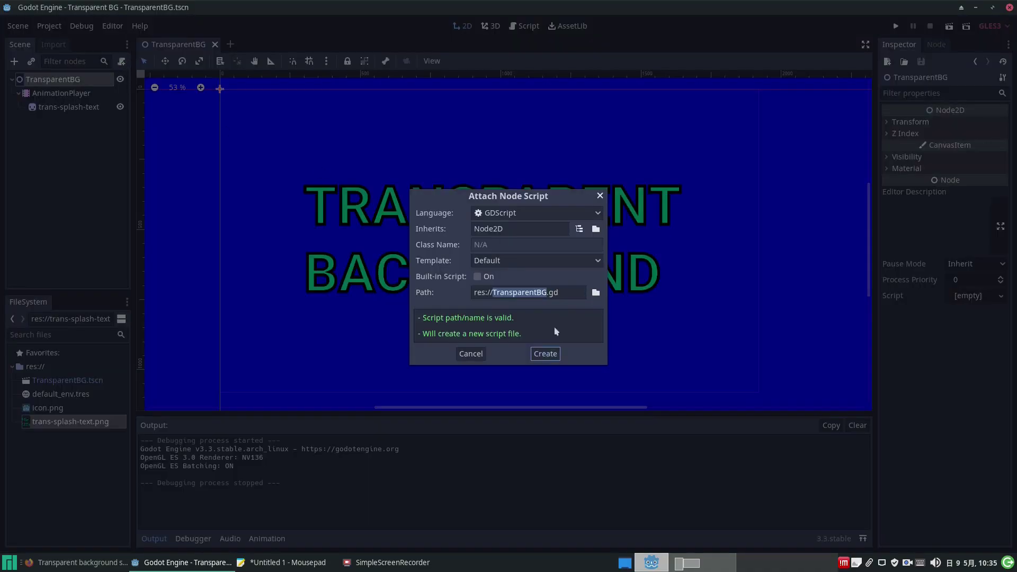
{"action": "left_click", "coordinate": [600, 263]}
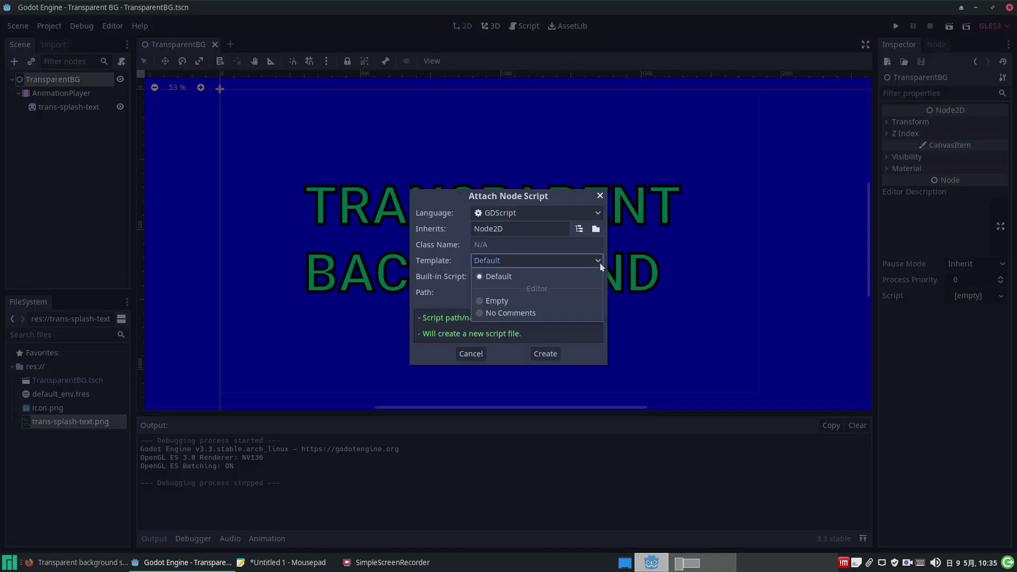
{"action": "left_click", "coordinate": [487, 300]}
{"action": "left_click", "coordinate": [545, 354]}
Write _ready() setting get_tree().get_root().transparent_bg = true and run the scene to test
{"action": "left_click", "coordinate": [375, 126]}
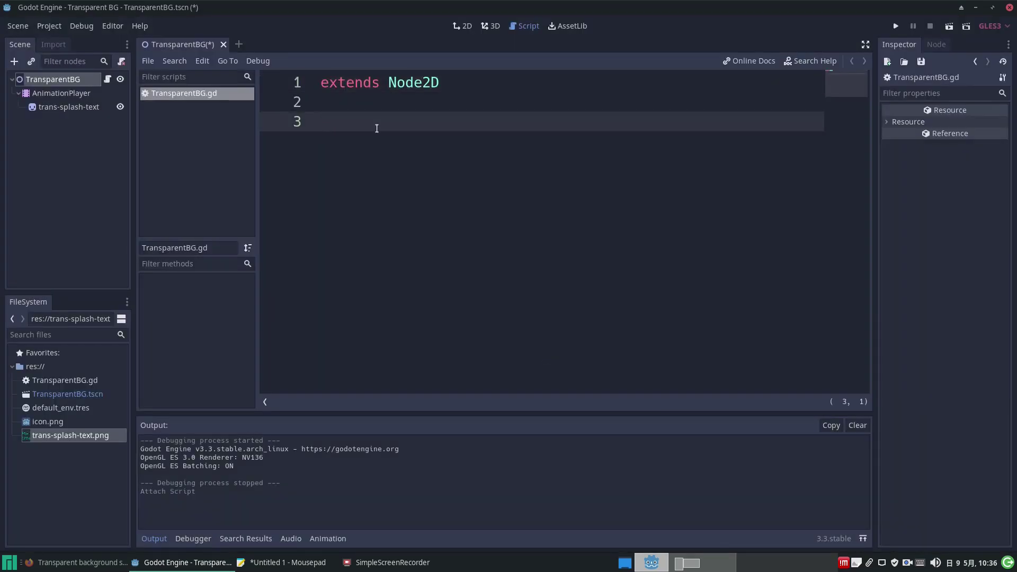
{"action": "type", "text": "func _r"}
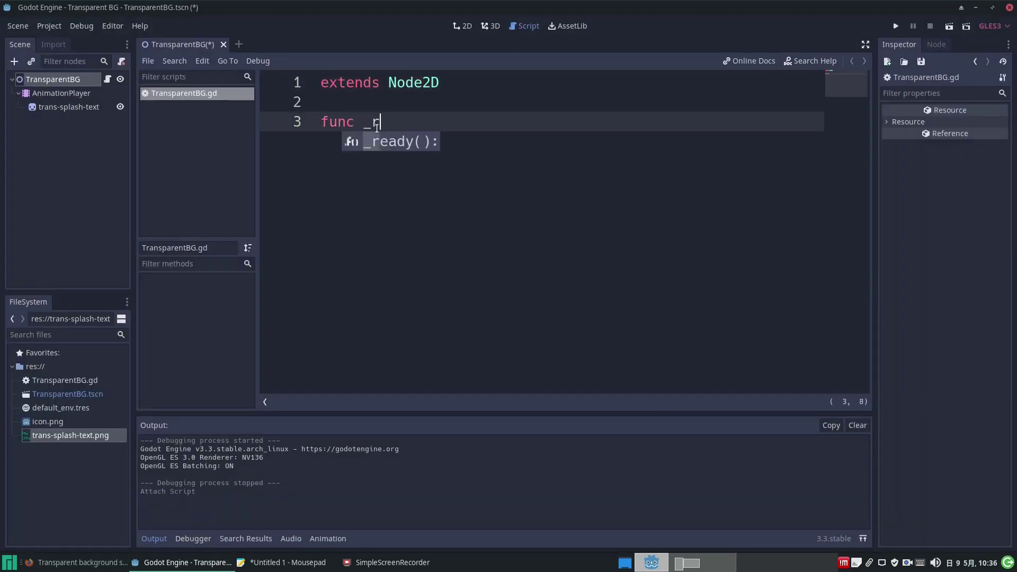
{"action": "key", "text": "Return"}
{"action": "key", "text": "Return"}
{"action": "type", "text": "get_tr"}
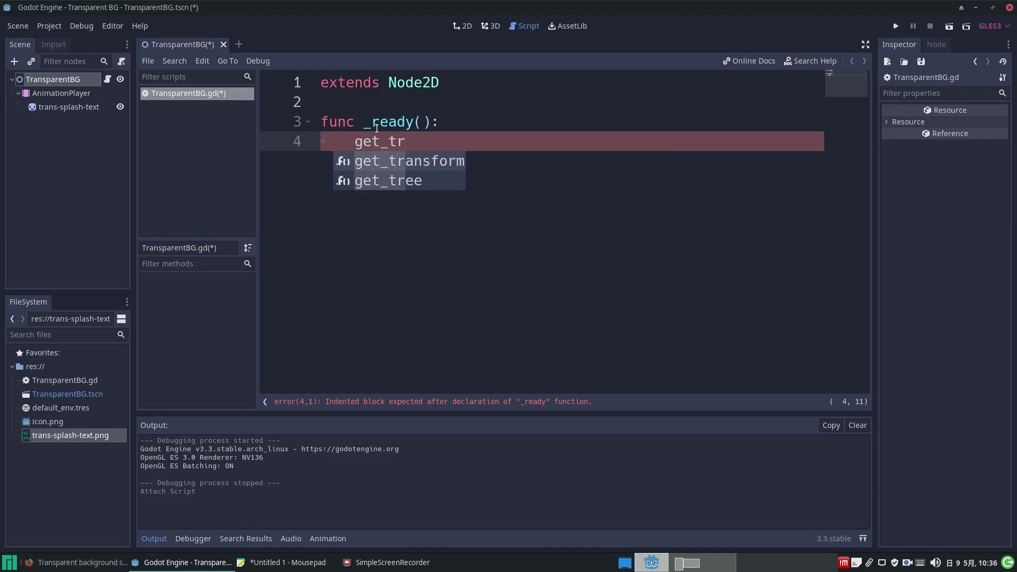
{"action": "key", "text": "Down"}
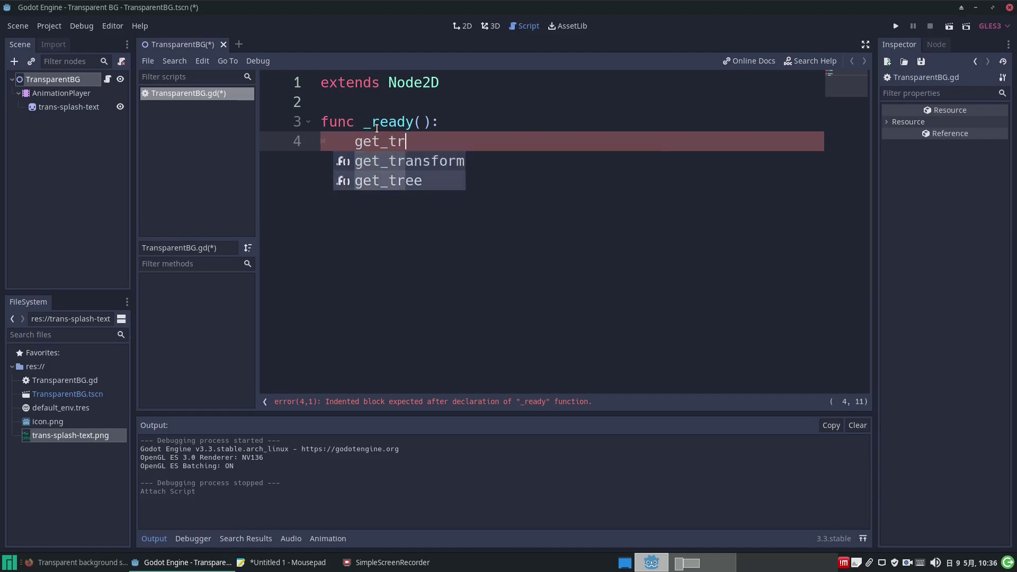
{"action": "key", "text": "Return"}
{"action": "type", "text": ".get_ro"}
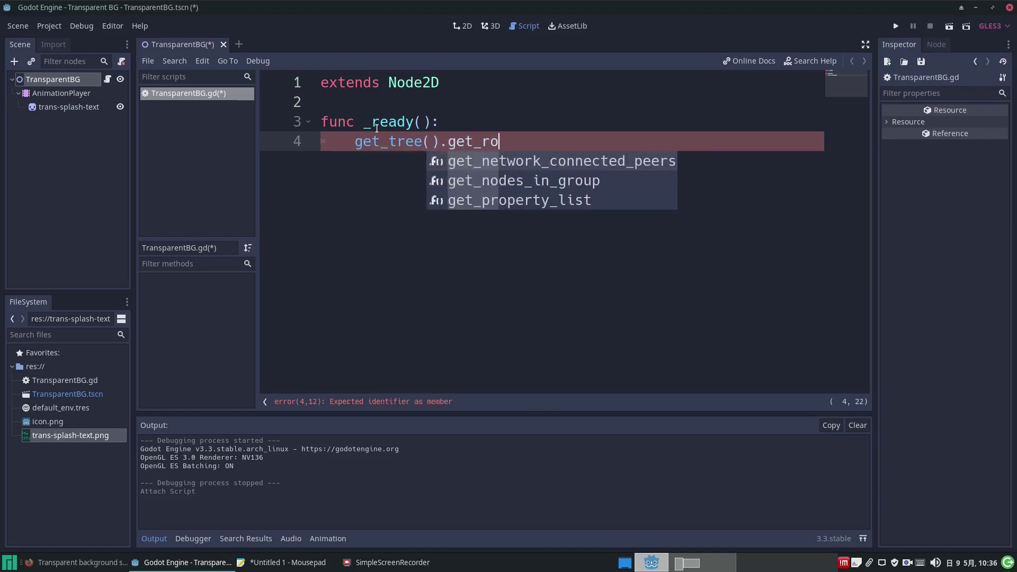
{"action": "key", "text": "Return"}
{"action": "type", "text": ".tra"}
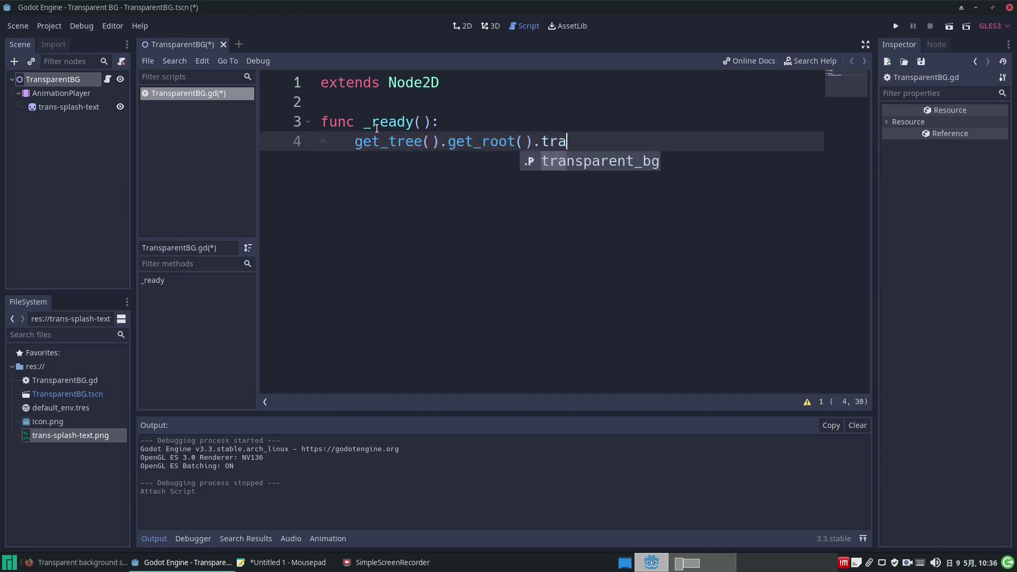
{"action": "key", "text": "Return"}
{"action": "type", "text": "= "}
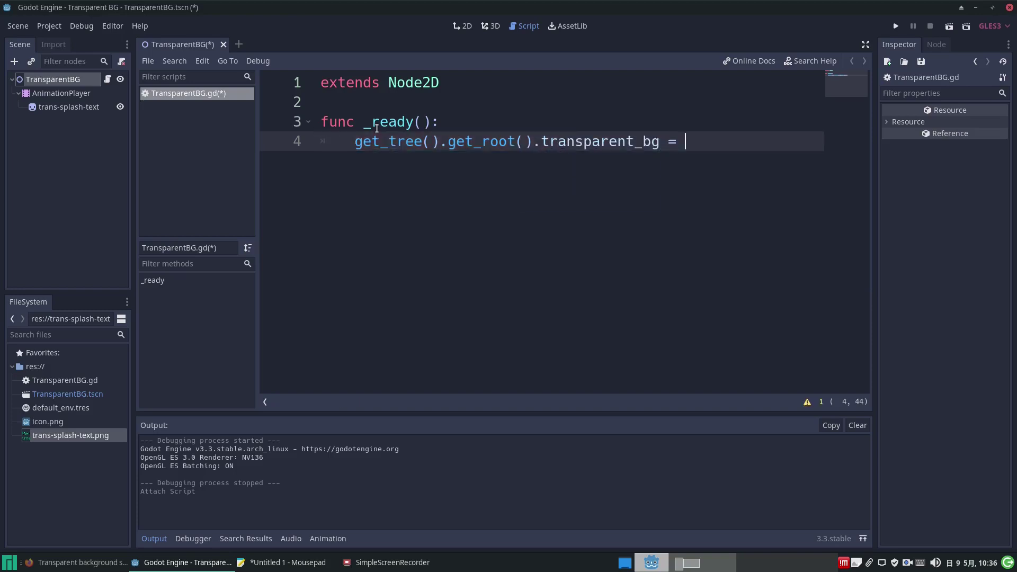
{"action": "type", "text": "true"}
{"action": "left_click", "coordinate": [896, 27]}
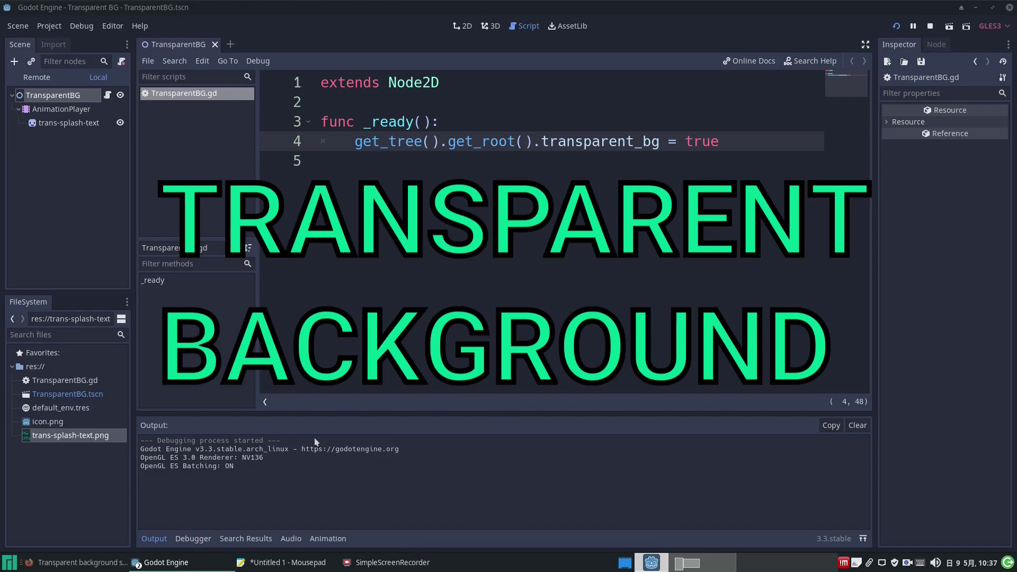
Stop the running game and add a func _input(_event) header below _ready
{"action": "key", "text": "alt+Tab"}
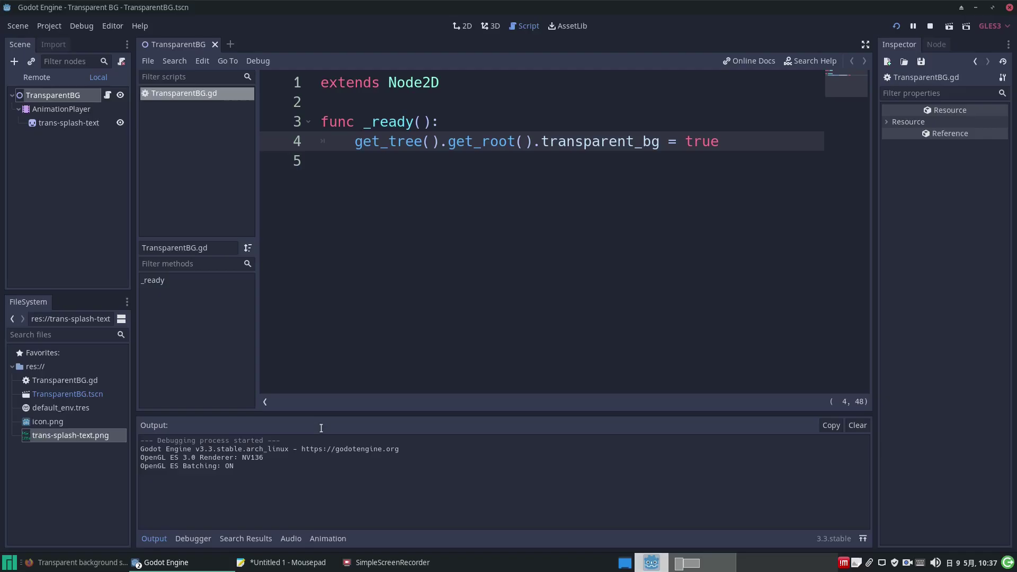
{"action": "left_click", "coordinate": [930, 27]}
{"action": "left_click", "coordinate": [371, 176]}
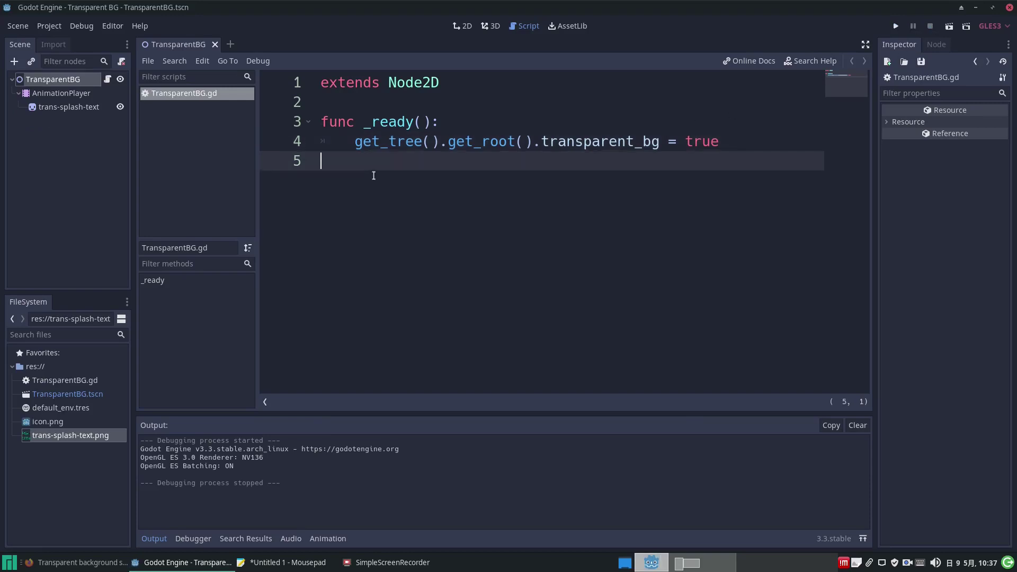
{"action": "key", "text": "Return"}
{"action": "key", "text": "Return"}
{"action": "type", "text": "f"}
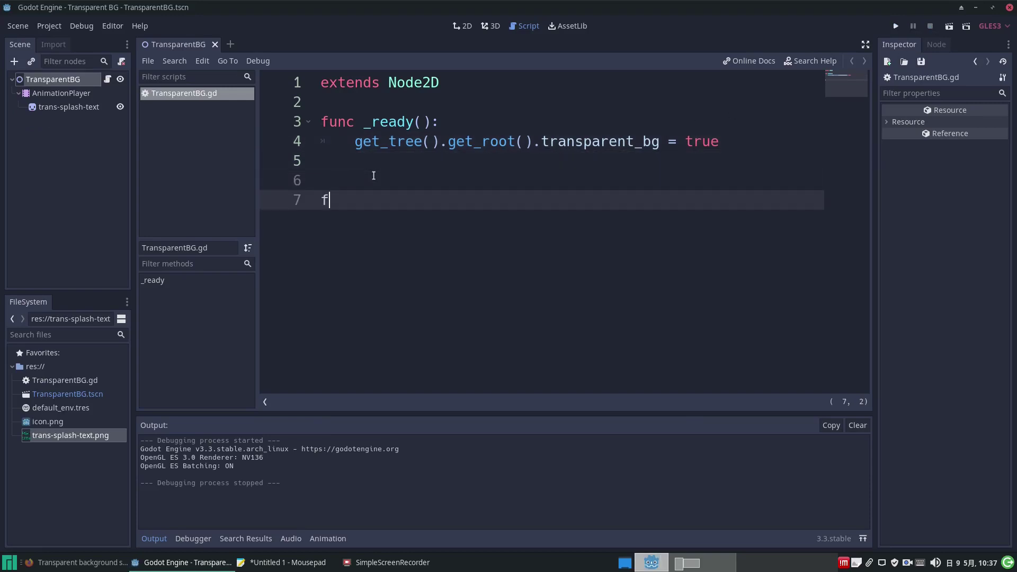
{"action": "type", "text": "unc _in"}
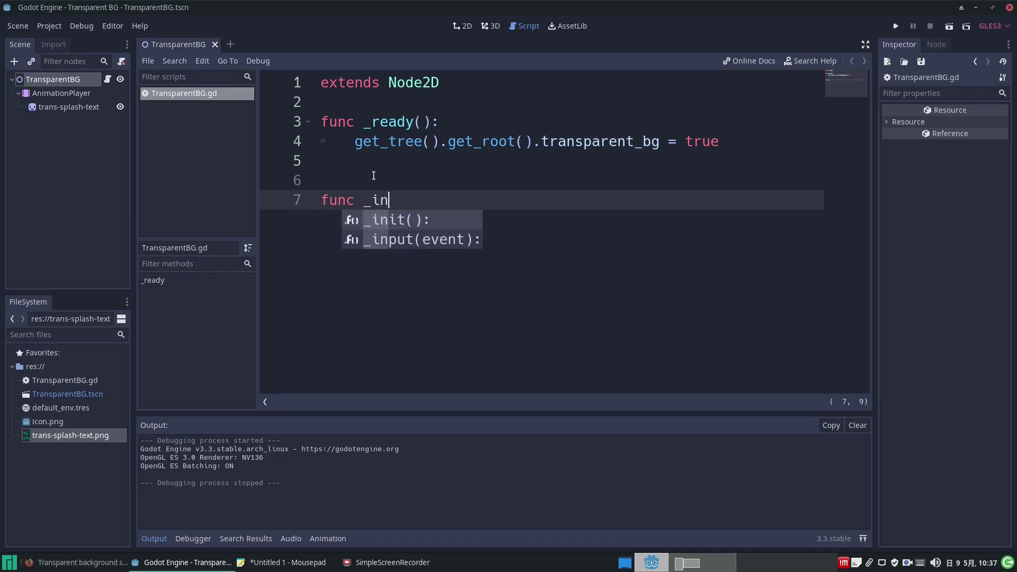
{"action": "key", "text": "Down"}
{"action": "key", "text": "Return"}
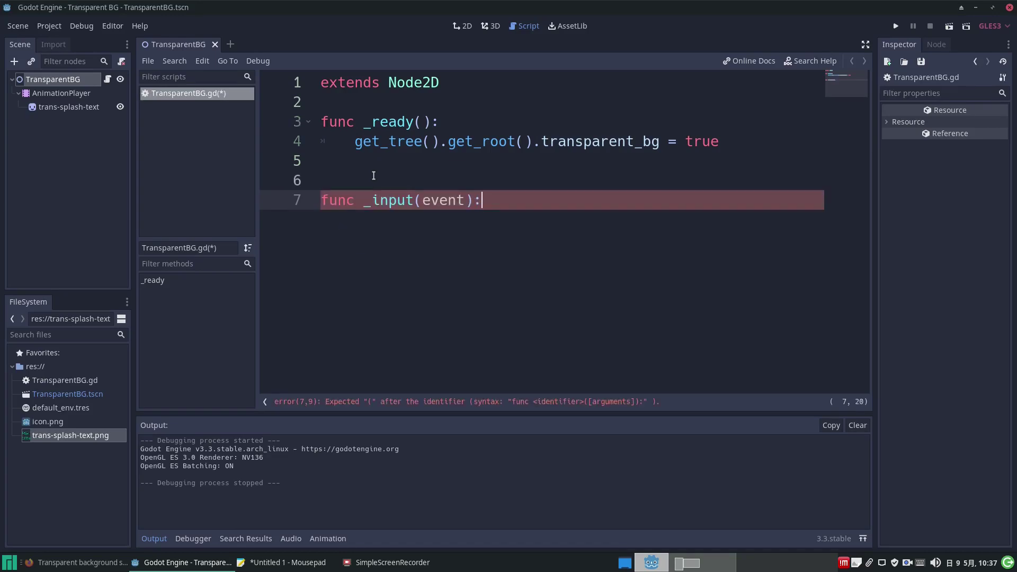
{"action": "left_click", "coordinate": [423, 198]}
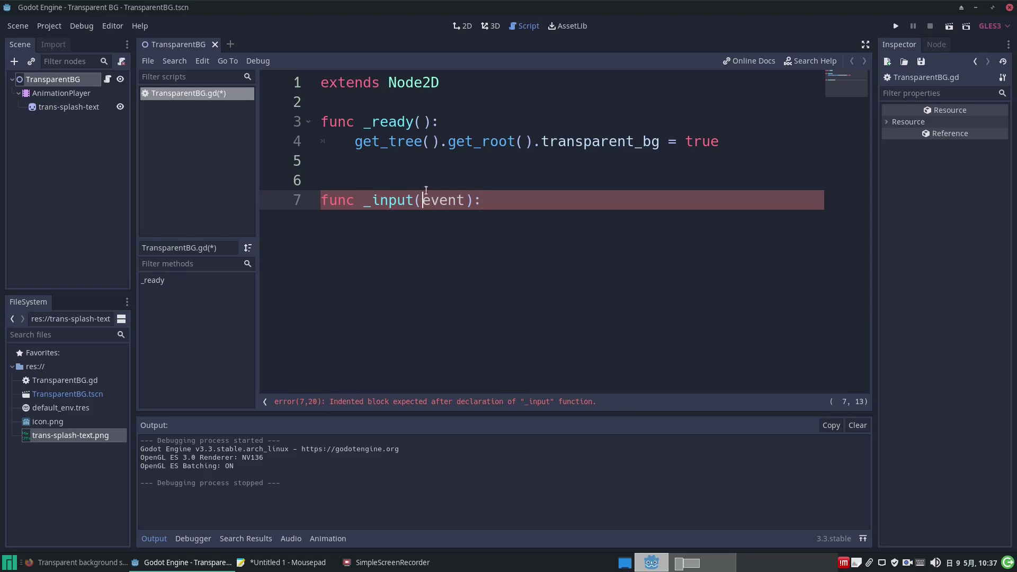
{"action": "type", "text": "_"}
Add the line if Input.is_action_just_pressed("ui_cancel"): inside _input
{"action": "key", "text": "Return"}
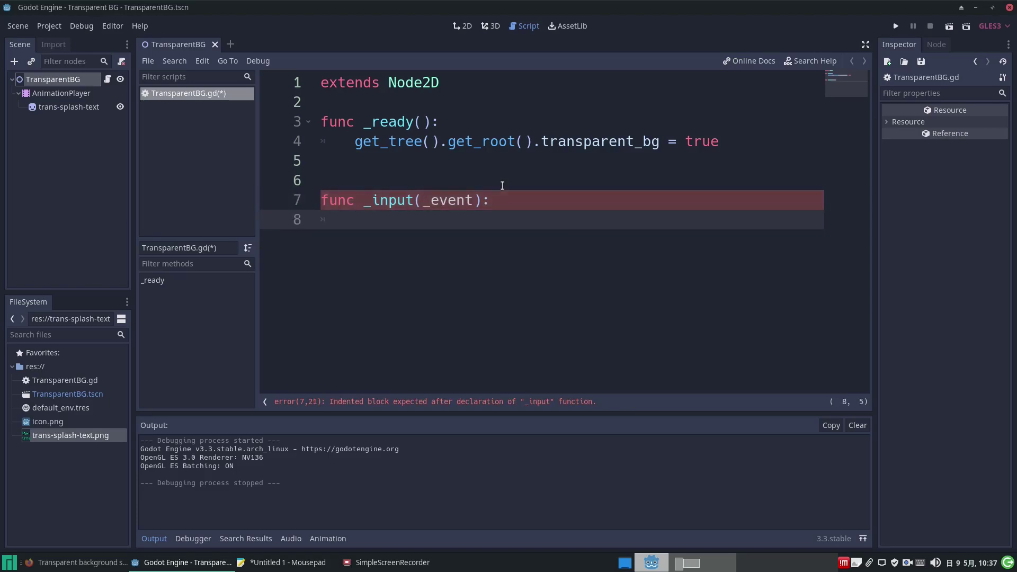
{"action": "type", "text": "In"}
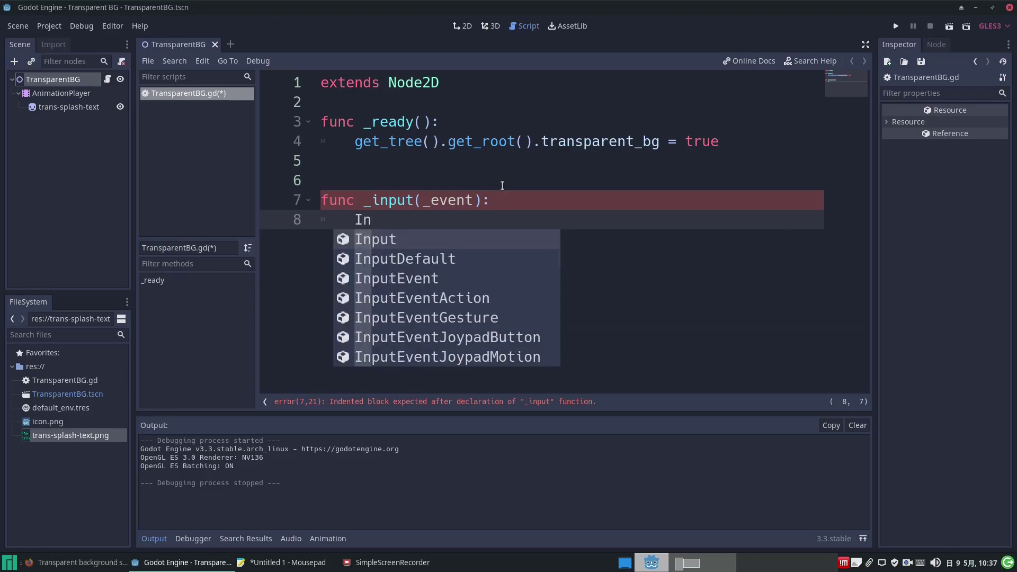
{"action": "key", "text": "BackSpace"}
{"action": "key", "text": "BackSpace"}
{"action": "type", "text": "if In"}
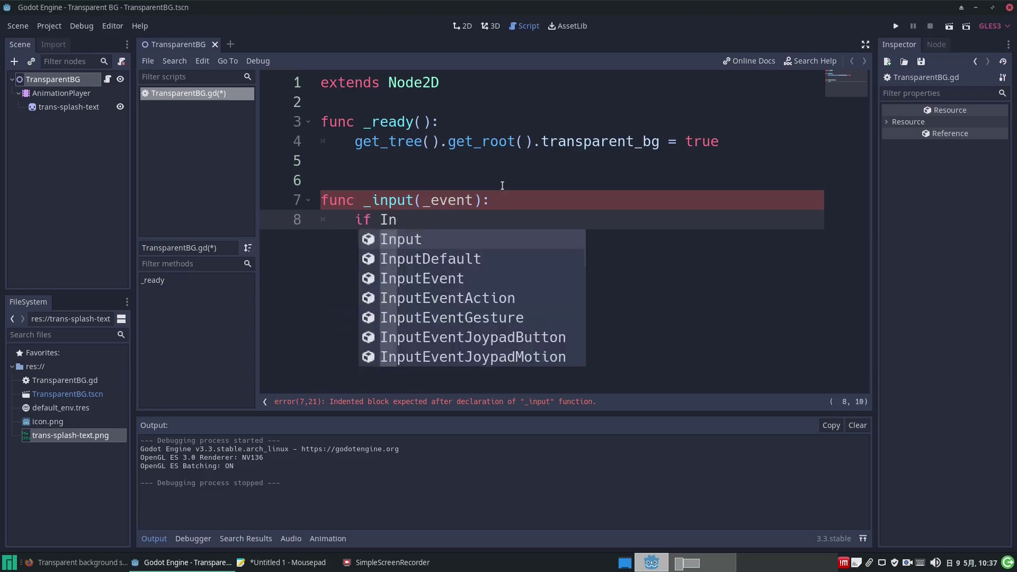
{"action": "key", "text": "Return"}
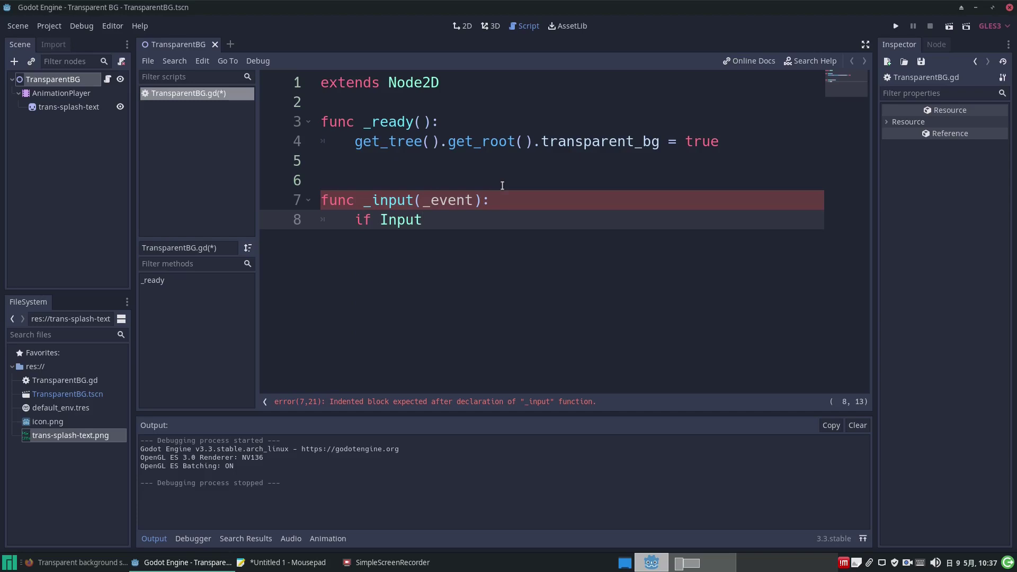
{"action": "type", "text": ".is"}
{"action": "key", "text": "Return"}
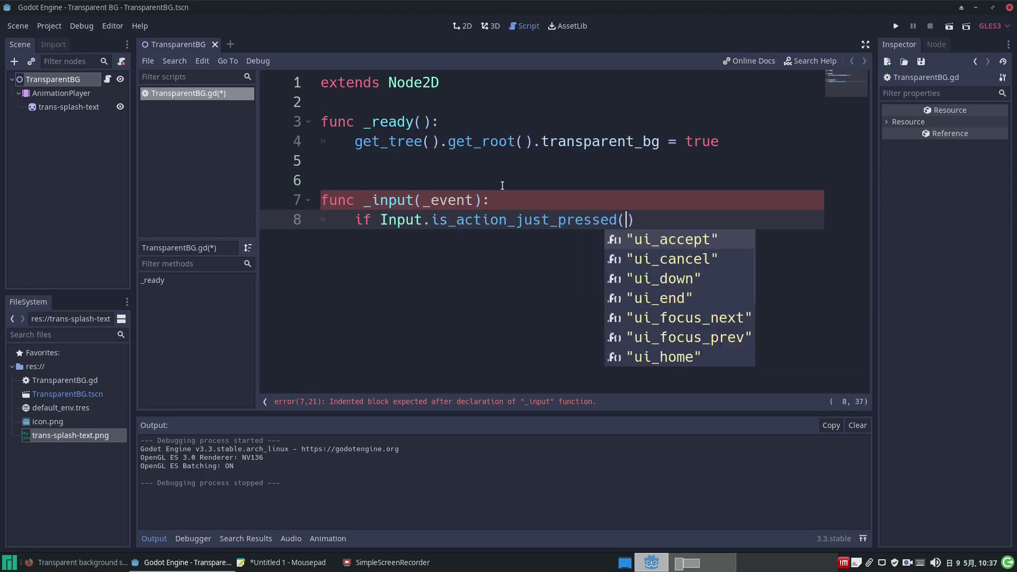
{"action": "key", "text": "Down"}
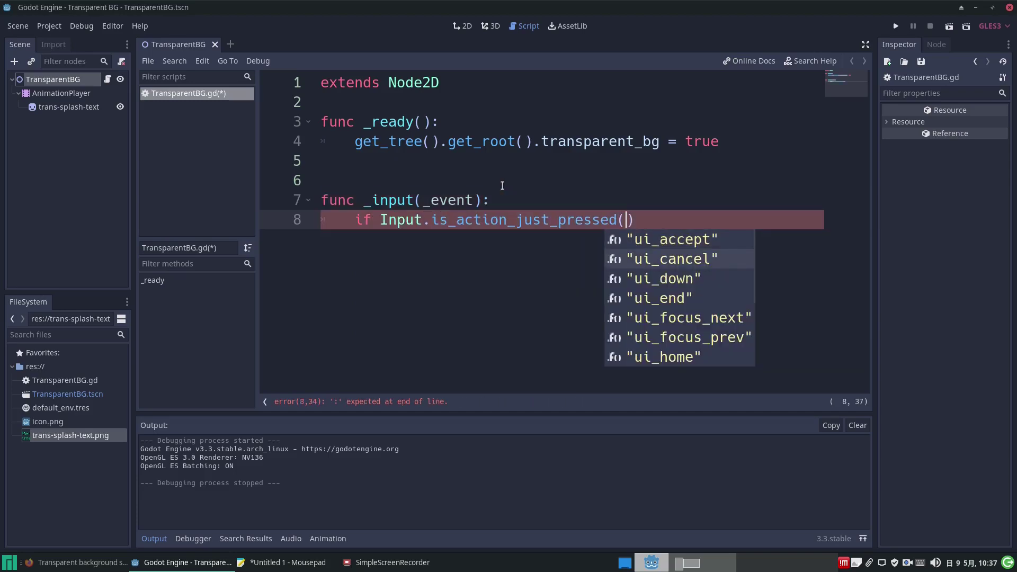
{"action": "key", "text": "Return"}
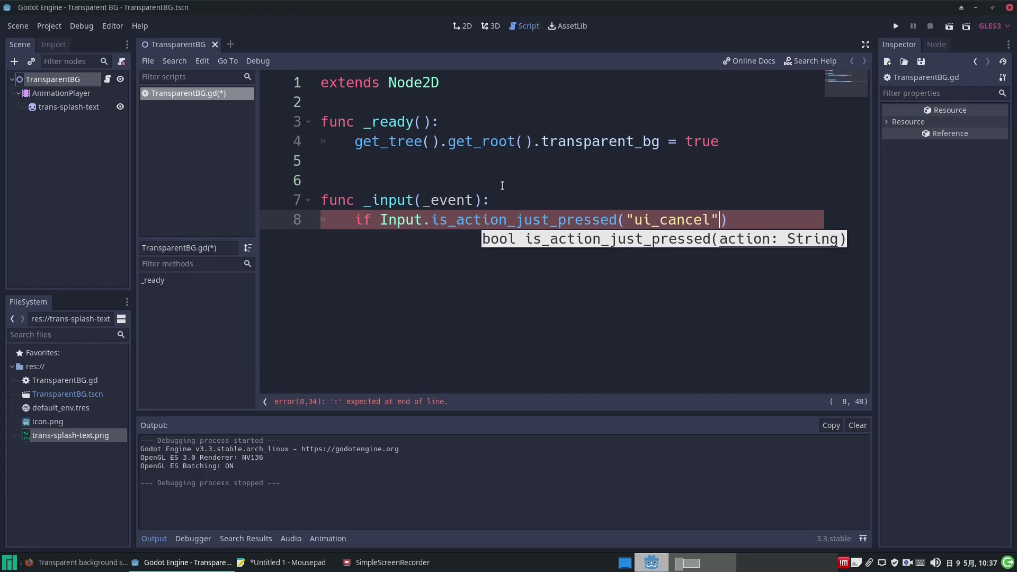
{"action": "key", "text": "End"}
{"action": "type", "text": ":"}
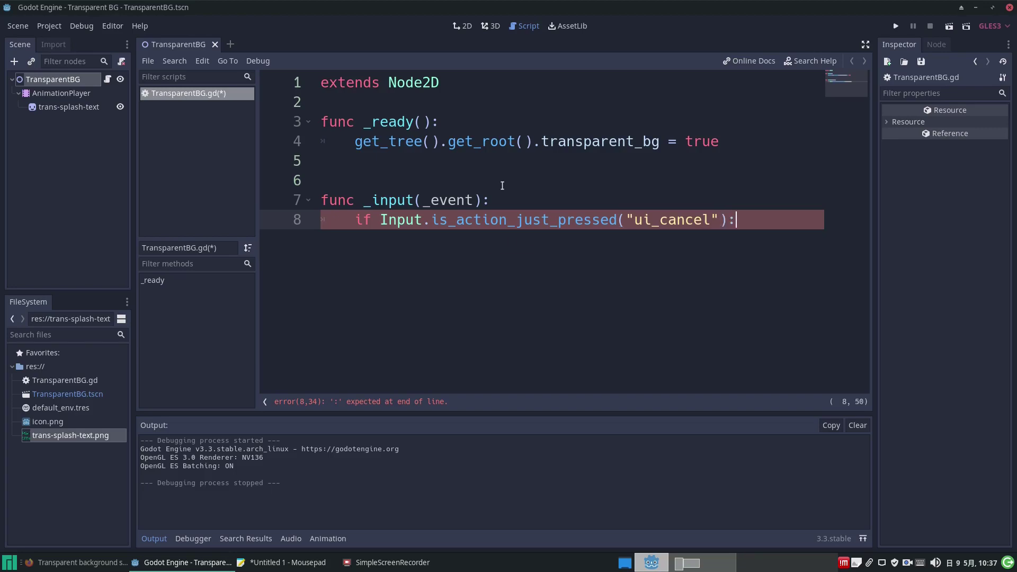
{"action": "key", "text": "Return"}
Add get_tree().quit() under the ui_cancel check
{"action": "type", "text": "get"}
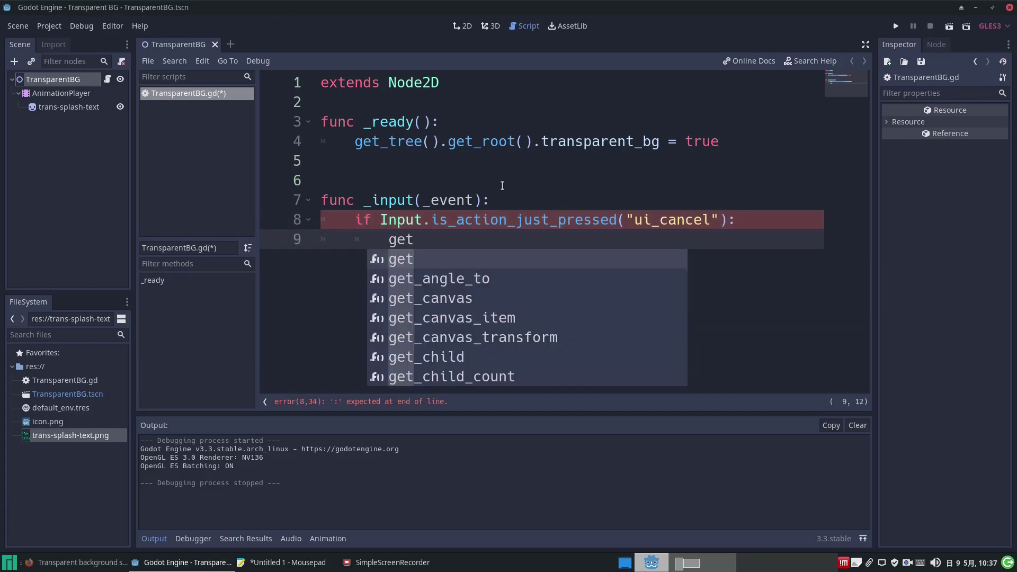
{"action": "type", "text": "_tr"}
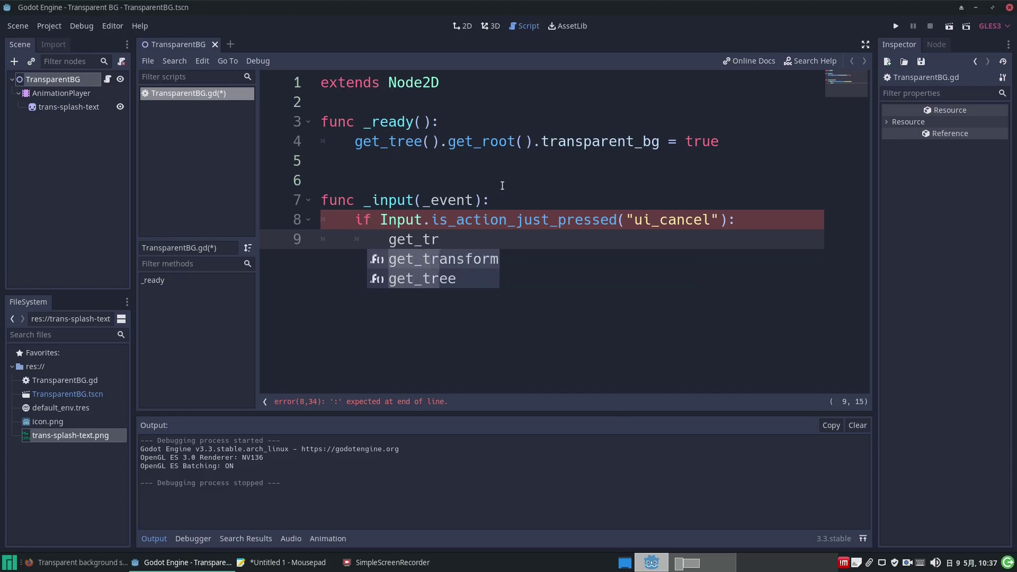
{"action": "key", "text": "Down"}
{"action": "key", "text": "Return"}
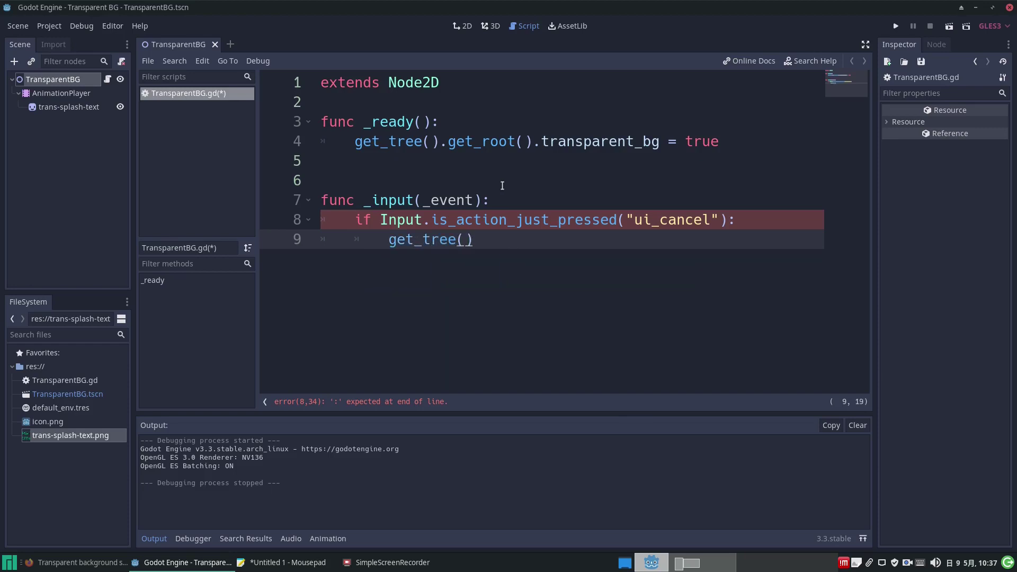
{"action": "type", "text": ".qu"}
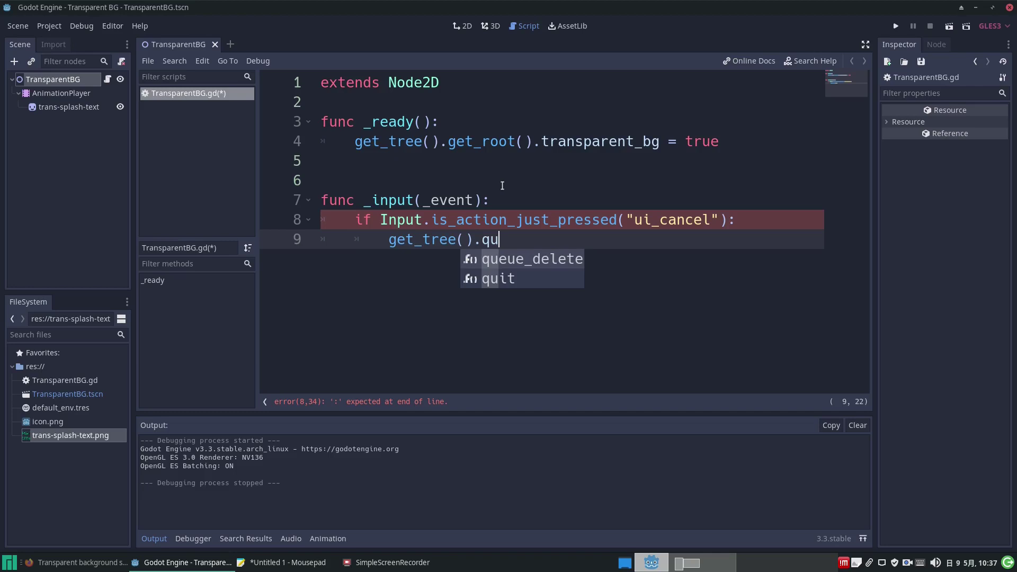
{"action": "key", "text": "Down"}
{"action": "key", "text": "Return"}
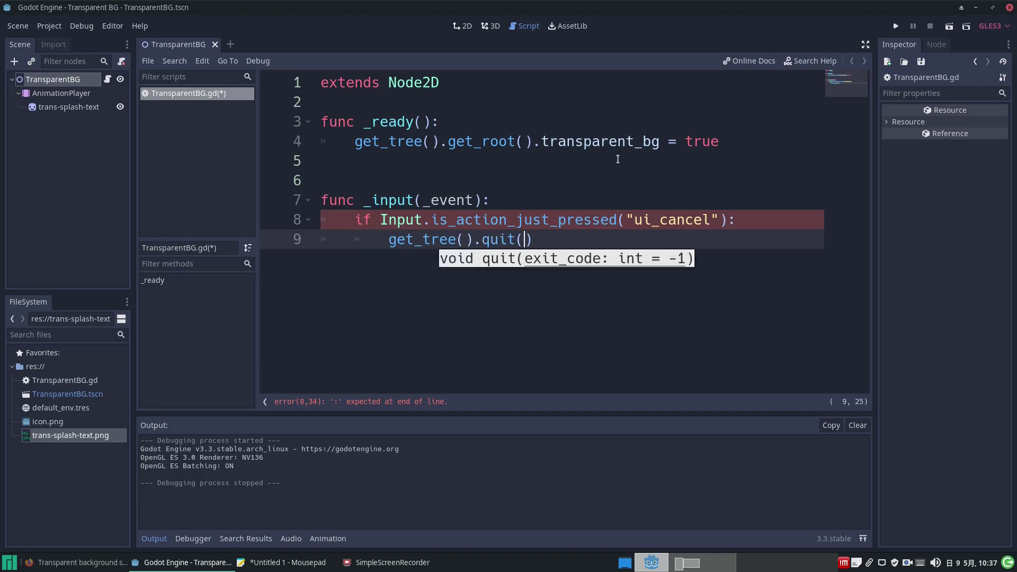
Test that Escape quits the game, then move AnimationPlayer below trans-splash-text
{"action": "left_click", "coordinate": [895, 26]}
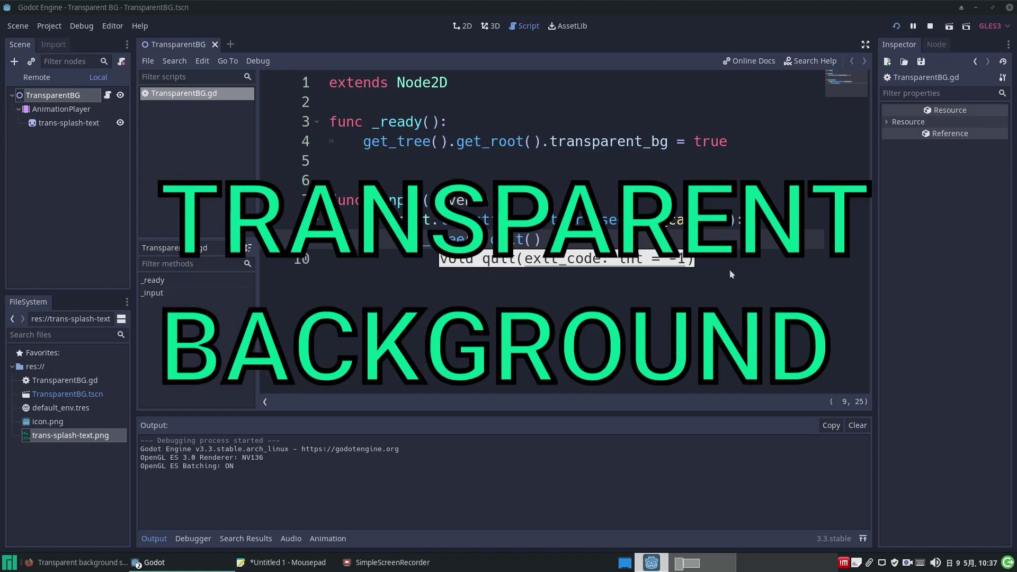
{"action": "key", "text": "Escape"}
{"action": "left_click", "coordinate": [707, 262]}
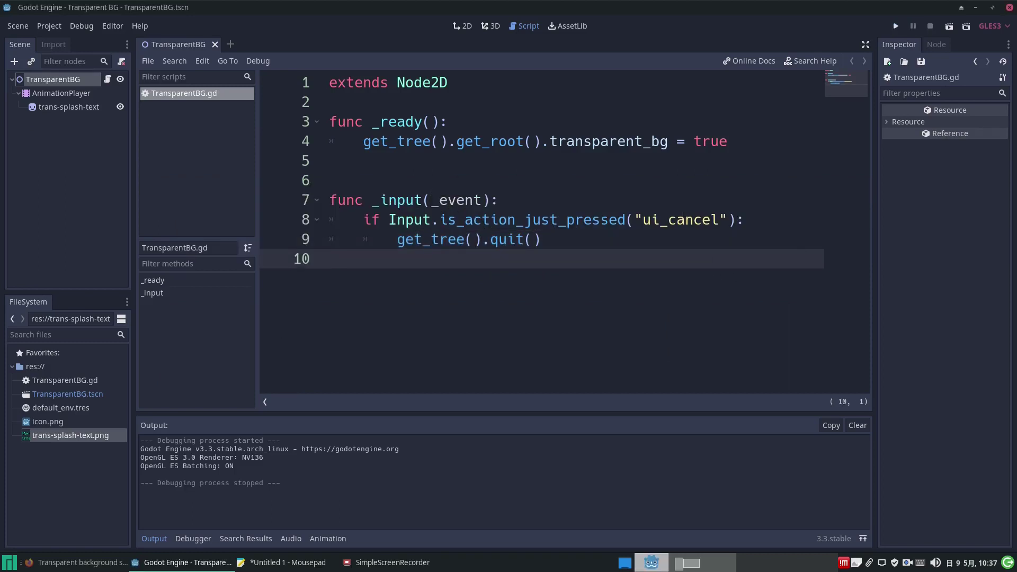
{"action": "left_click_drag", "start_coordinate": [60, 93], "coordinate": [82, 110]}
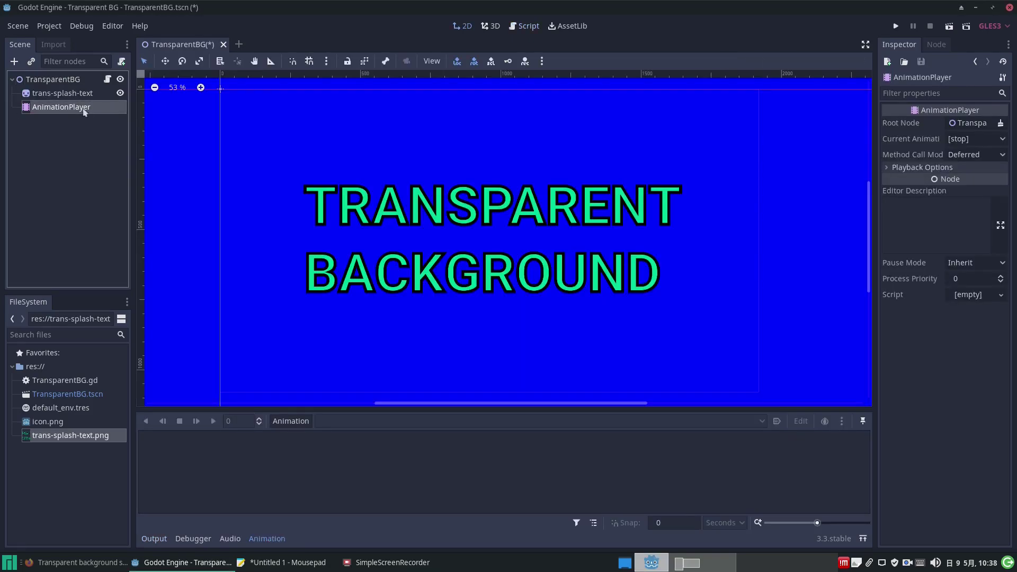
{"action": "left_click", "coordinate": [300, 420]}
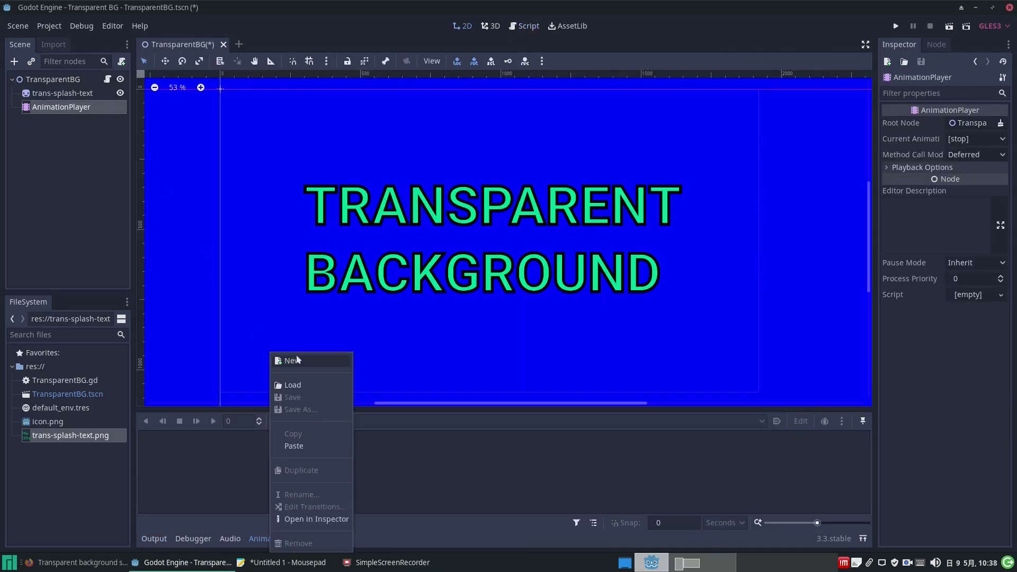
Create a new animation named Move Text
{"action": "left_click", "coordinate": [295, 362]}
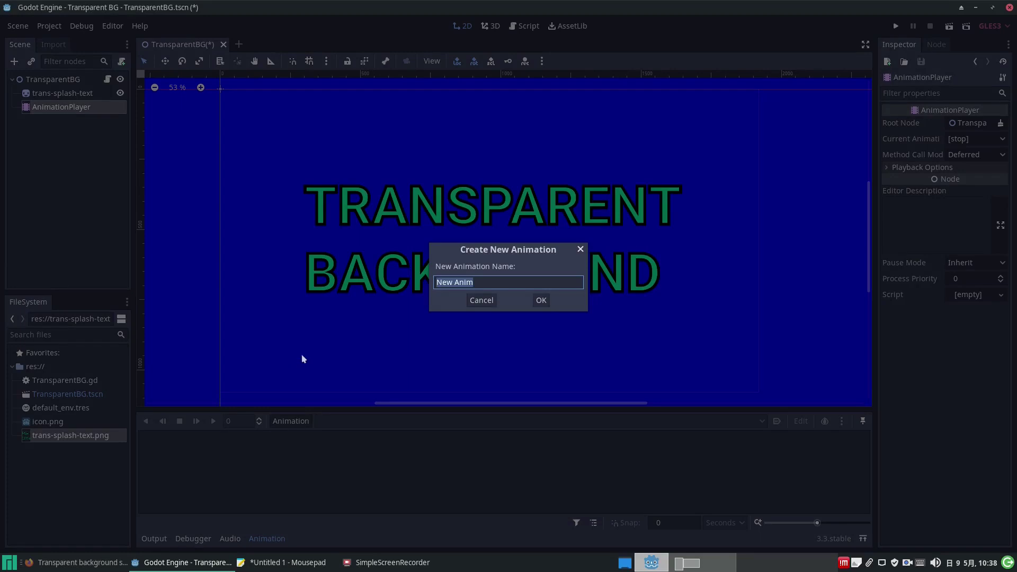
{"action": "type", "text": "Move Text"}
{"action": "key", "text": "Return"}
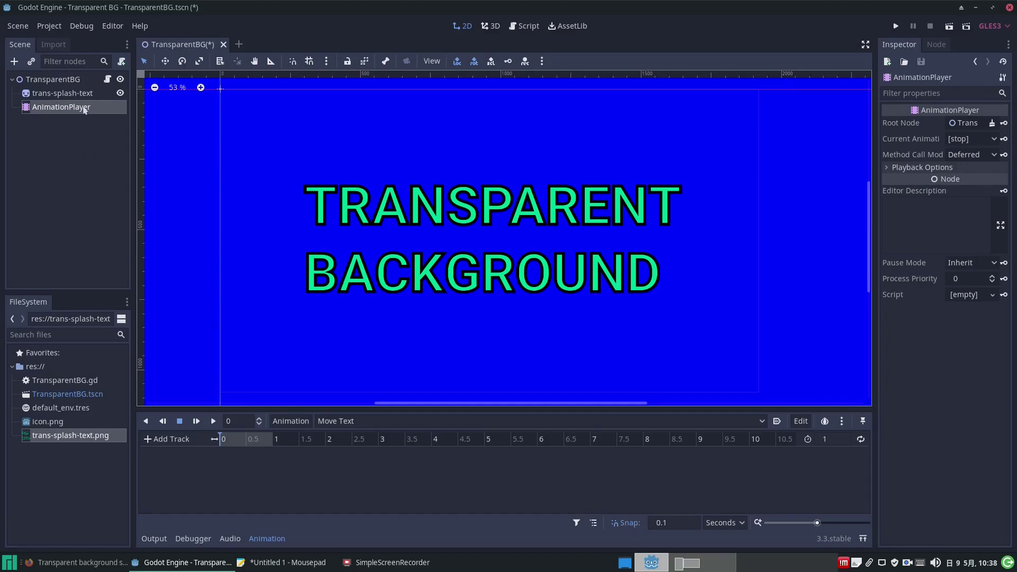
With trans-splash-text selected, set the animation length to 2 and move the playhead to 2 s
{"action": "left_click", "coordinate": [87, 94]}
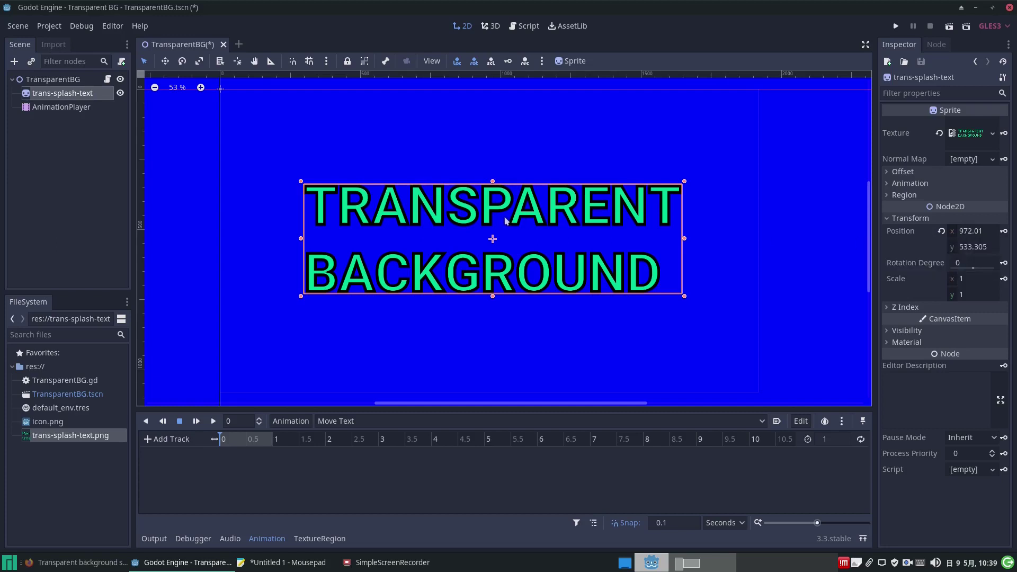
{"action": "left_click", "coordinate": [826, 438]}
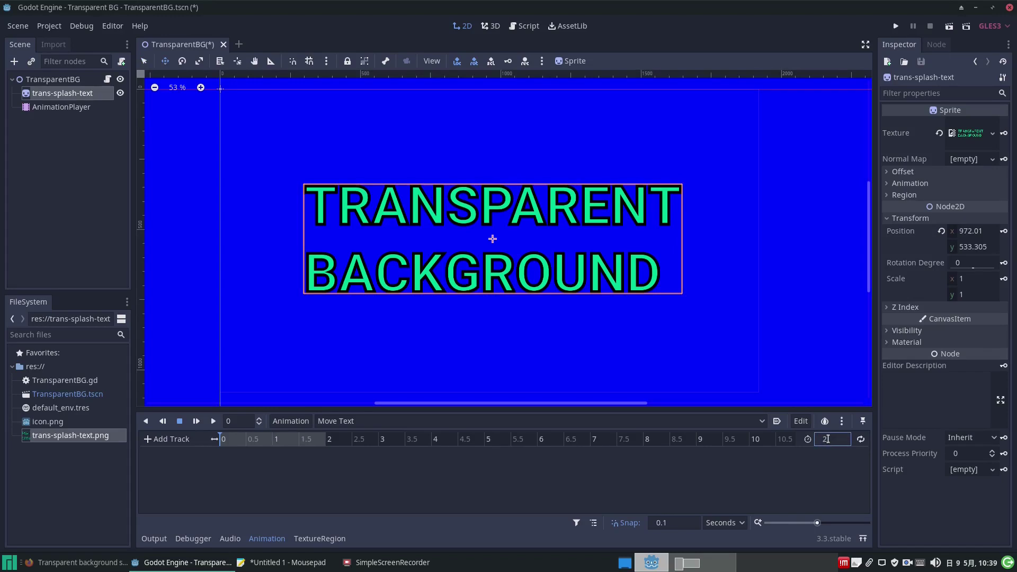
{"action": "left_click_drag", "start_coordinate": [316, 443], "coordinate": [326, 442]}
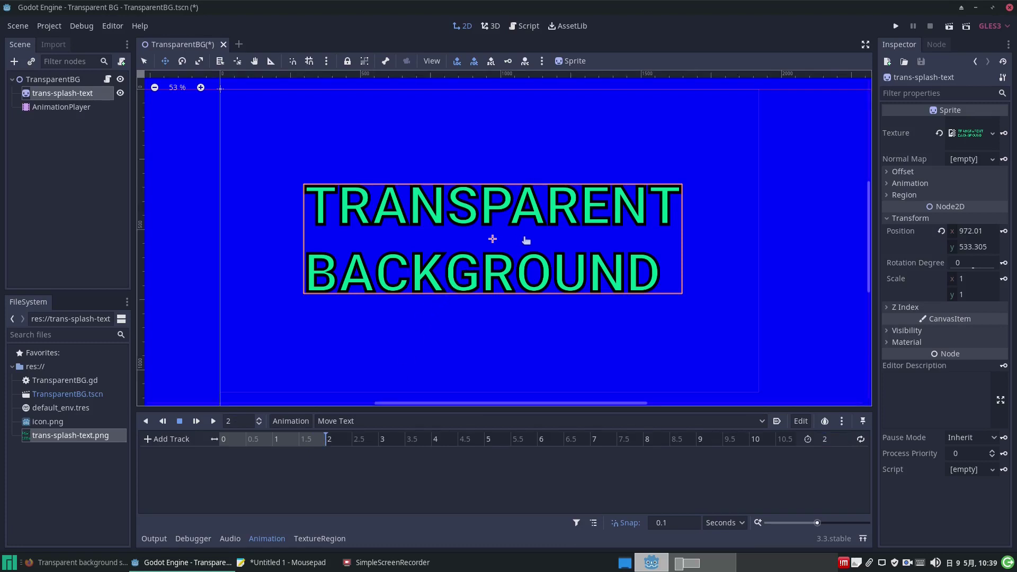
Key the sprite's Position, Scale and Modulate at 2 seconds, creating their tracks
{"action": "left_click", "coordinate": [1004, 232]}
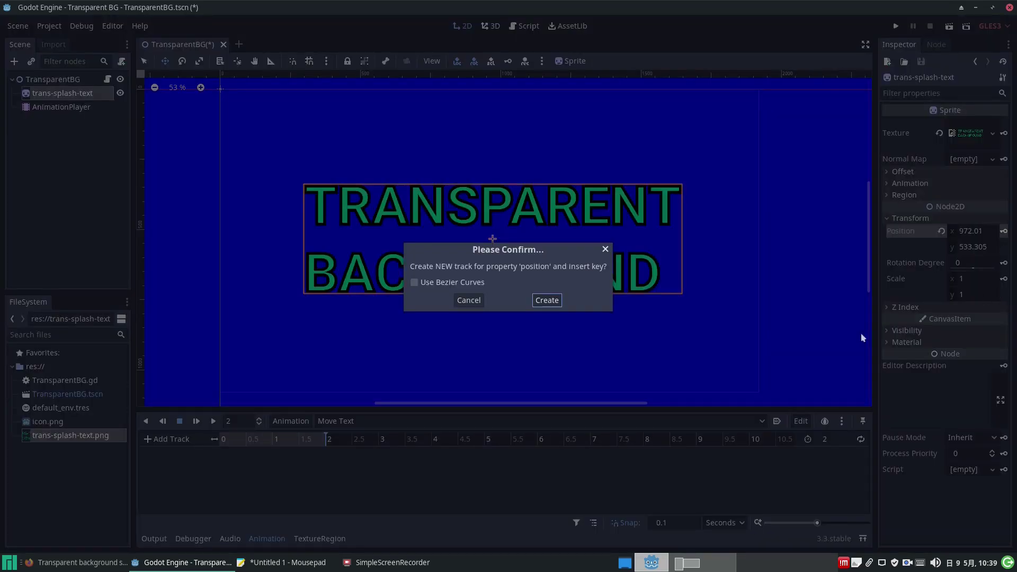
{"action": "left_click", "coordinate": [546, 300]}
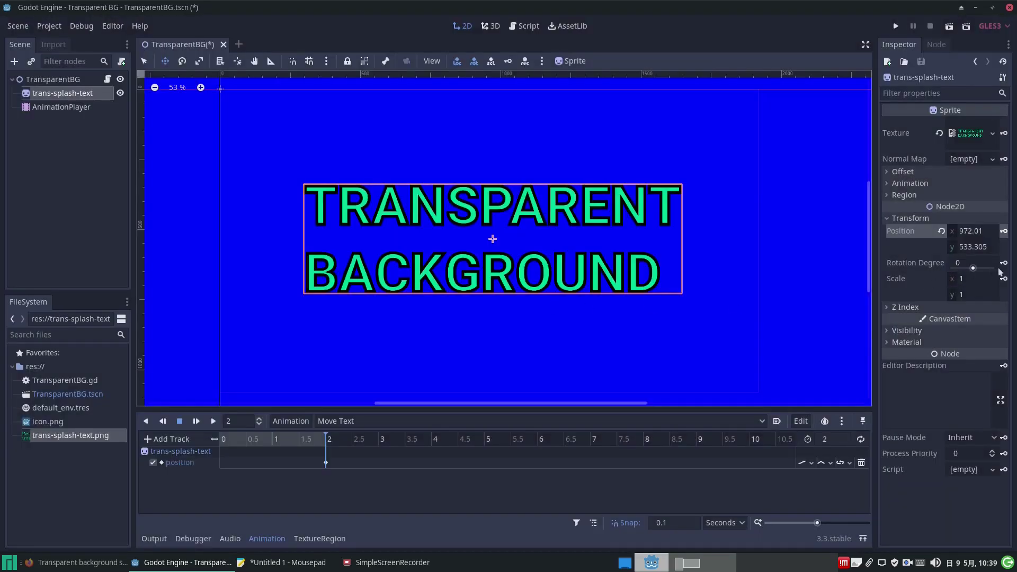
{"action": "left_click", "coordinate": [1004, 282]}
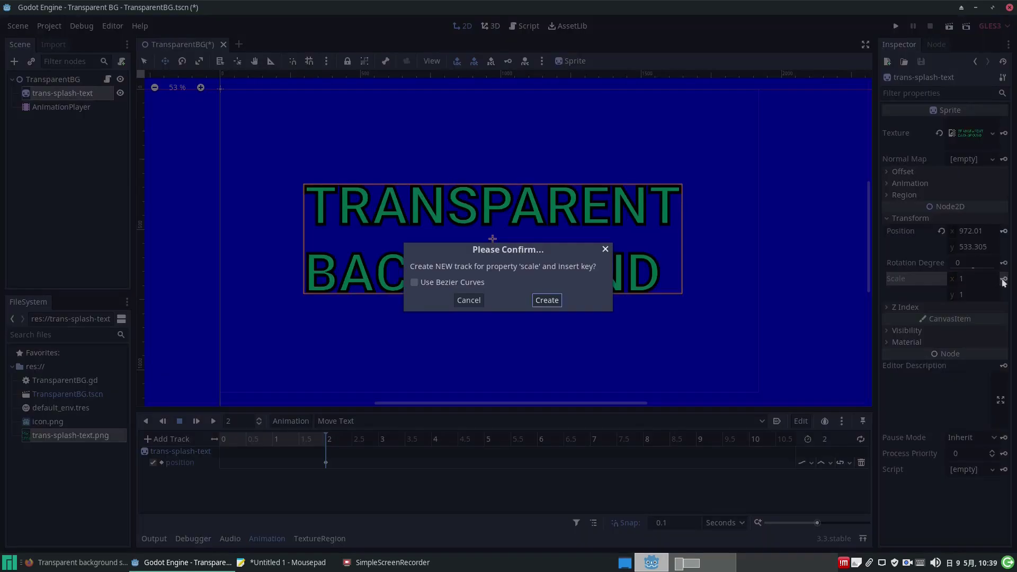
{"action": "left_click", "coordinate": [547, 299]}
{"action": "left_click", "coordinate": [906, 330]}
{"action": "left_click", "coordinate": [997, 359]}
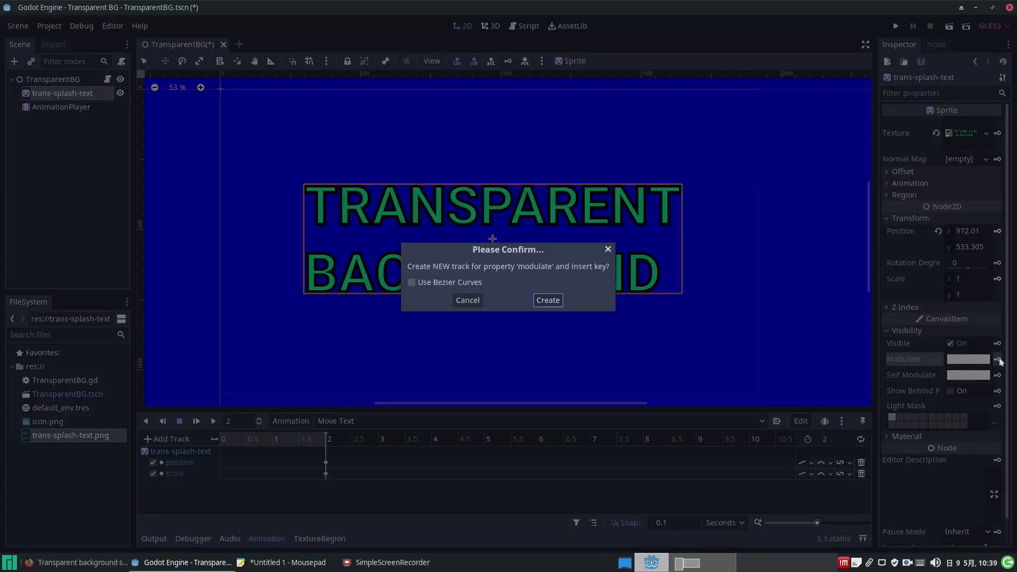
{"action": "left_click", "coordinate": [548, 300]}
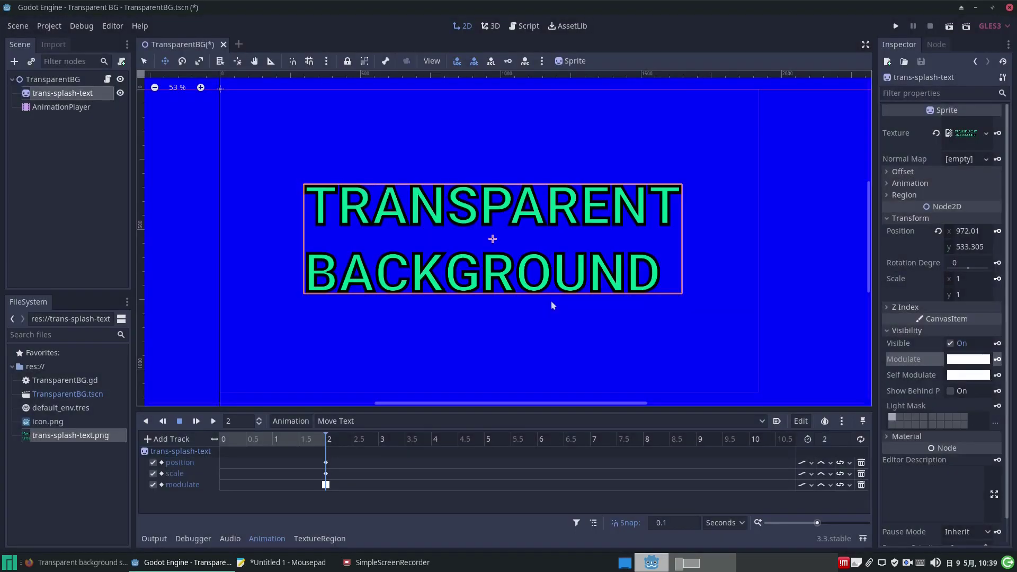
At 0 s, key the sprite raised, flattened and with Modulate alpha 0, then preview the animation
{"action": "left_click_drag", "start_coordinate": [327, 442], "coordinate": [205, 439]}
{"action": "key", "text": "Up"}
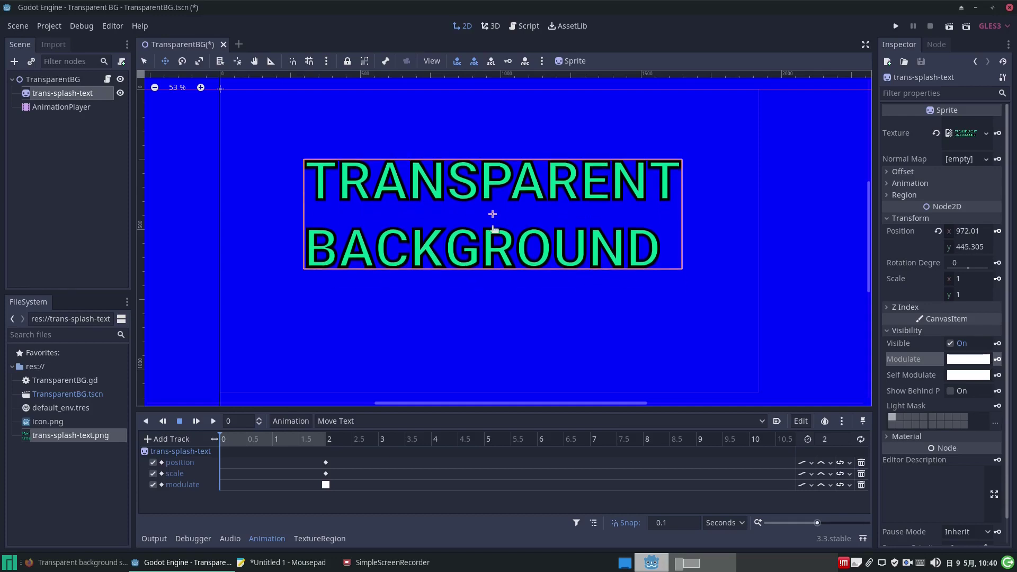
{"action": "left_click_drag", "start_coordinate": [494, 229], "coordinate": [493, 99]}
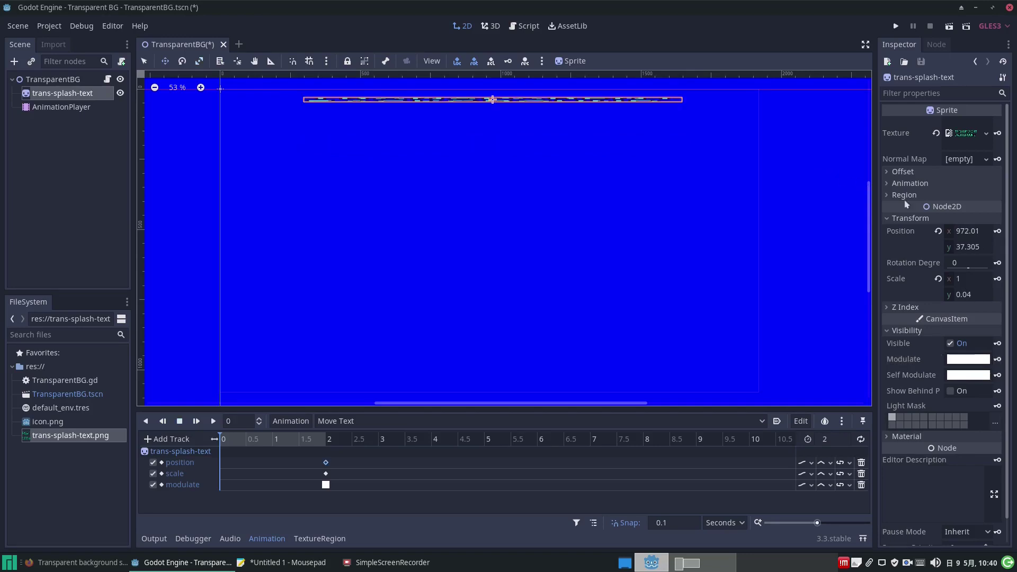
{"action": "left_click", "coordinate": [996, 231]}
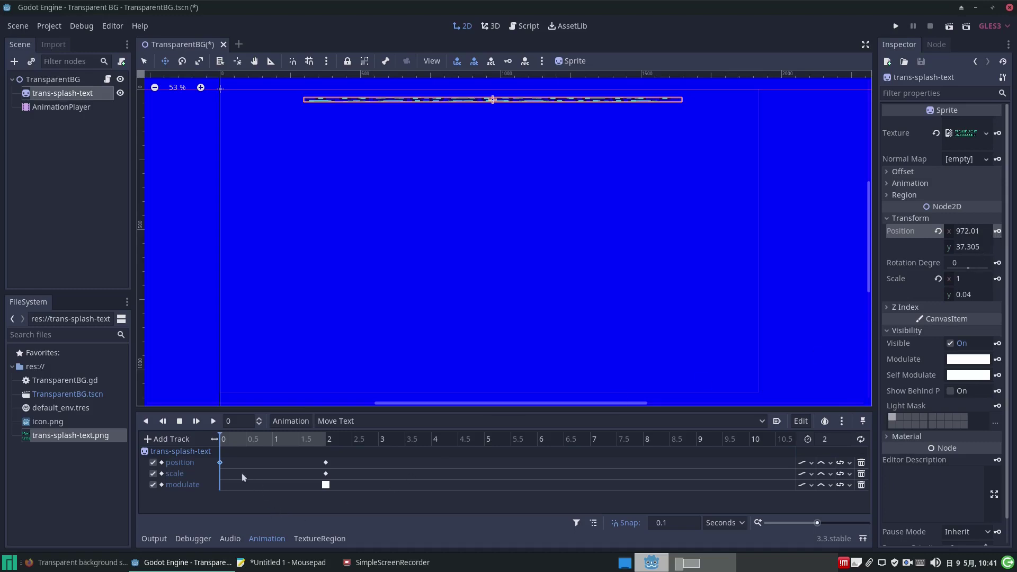
{"action": "left_click", "coordinate": [997, 278]}
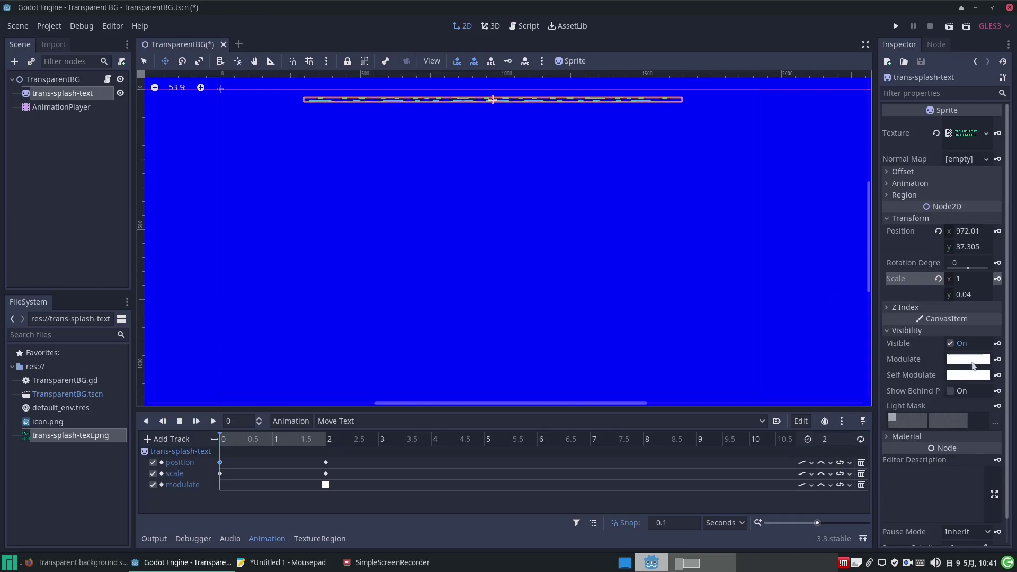
{"action": "left_click", "coordinate": [973, 359]}
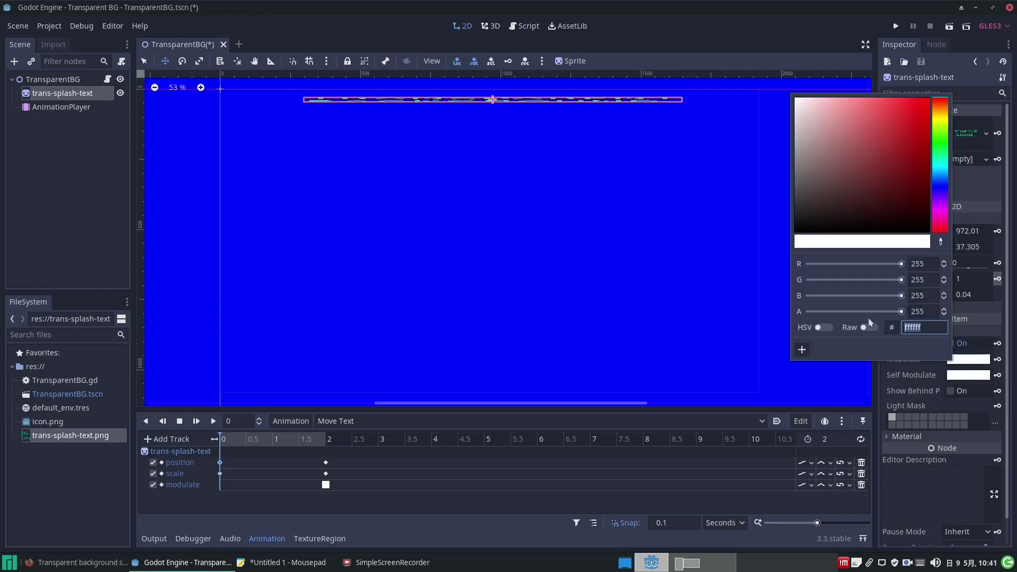
{"action": "left_click", "coordinate": [882, 311]}
{"action": "left_click_drag", "start_coordinate": [882, 312], "coordinate": [771, 311]}
{"action": "left_click", "coordinate": [998, 359]}
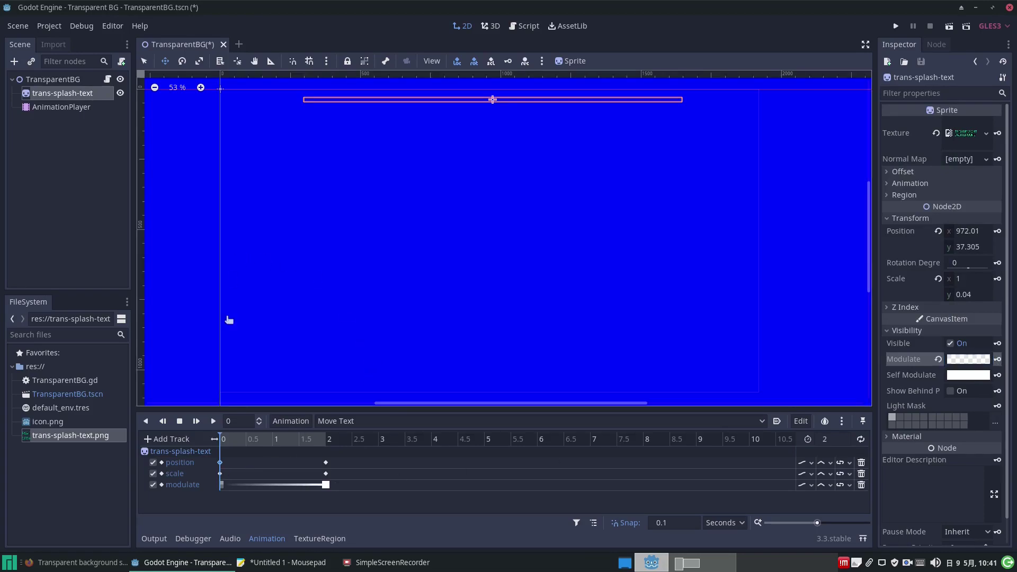
{"action": "left_click", "coordinate": [197, 421]}
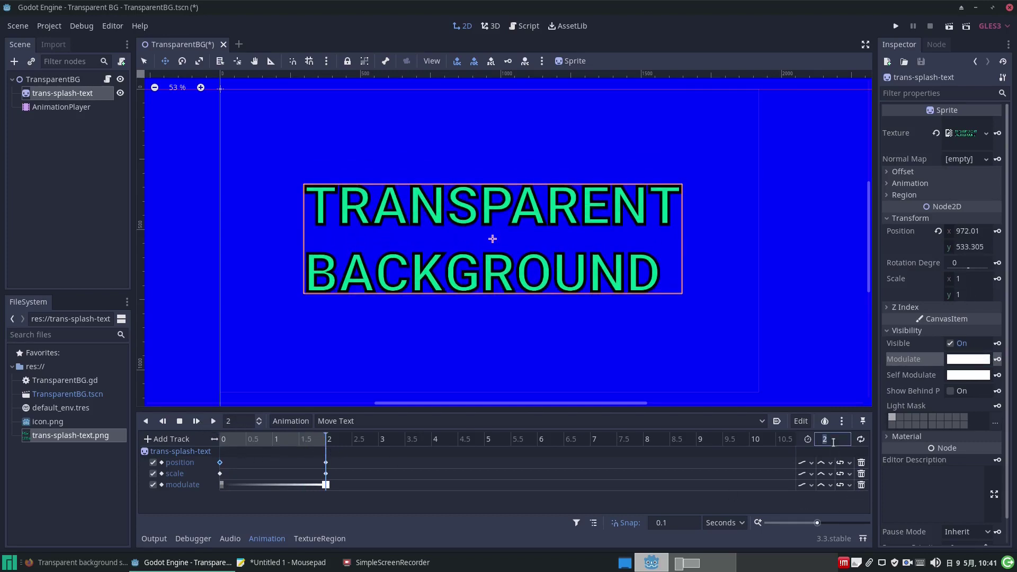
Shorten the Move Text animation to 1 s, move its end keyframes to 1 s, and preview it
{"action": "type", "text": "1"}
{"action": "key", "text": "Return"}
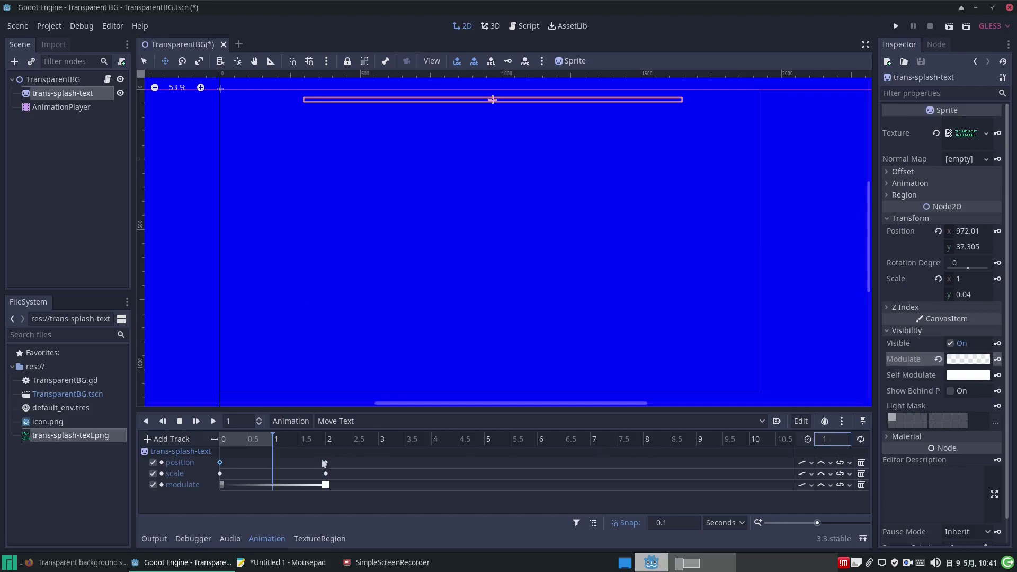
{"action": "left_click_drag", "start_coordinate": [325, 464], "coordinate": [276, 476]}
{"action": "left_click", "coordinate": [197, 421]}
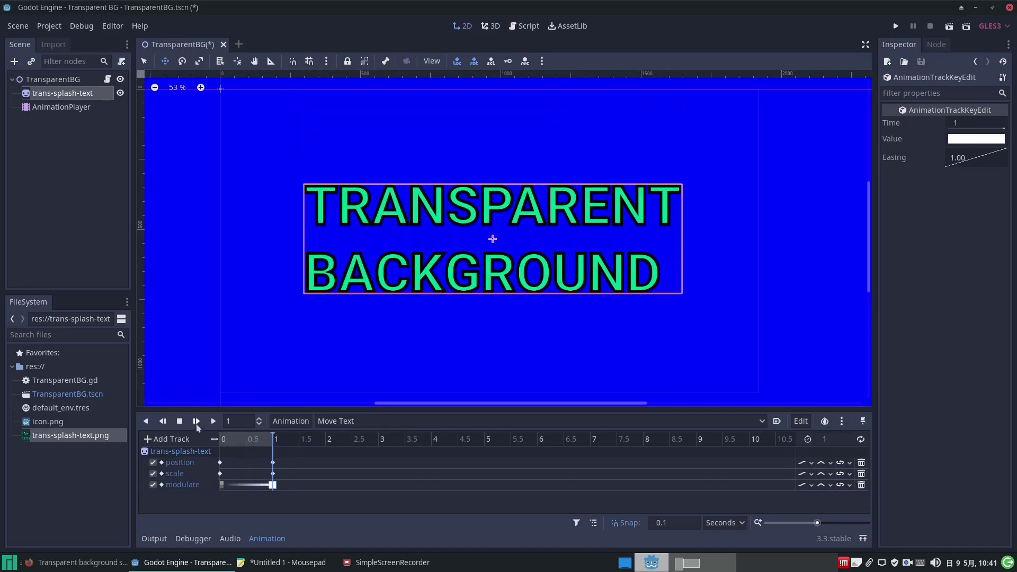
{"action": "left_click", "coordinate": [196, 421]}
Restore the length to 2 s, key Scale x 0 at 2 s, preview, and unmaximise the editor
{"action": "left_click", "coordinate": [826, 439]}
{"action": "type", "text": "2"}
{"action": "key", "text": "Return"}
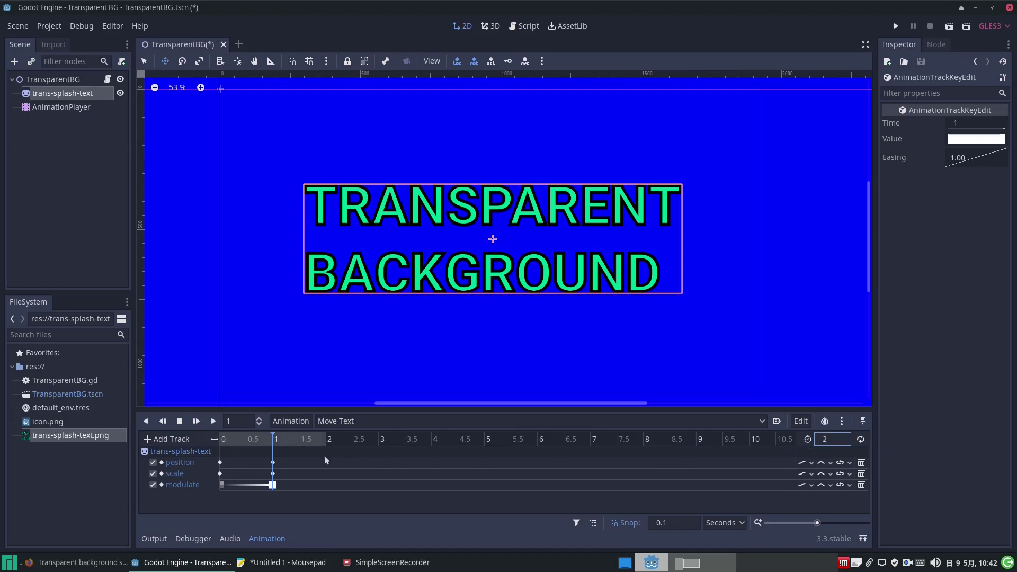
{"action": "left_click", "coordinate": [321, 440]}
{"action": "left_click", "coordinate": [970, 280]}
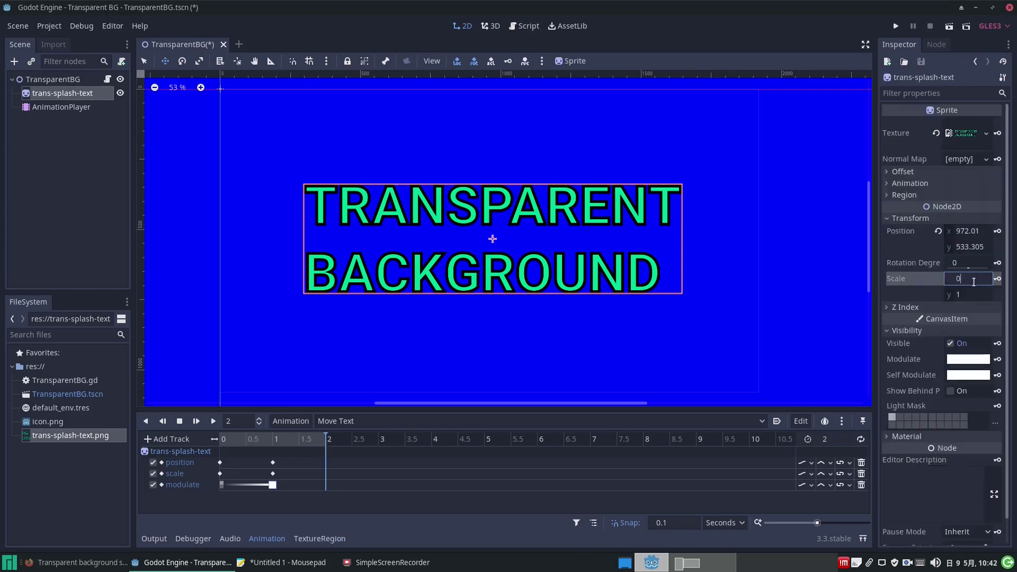
{"action": "key", "text": "Return"}
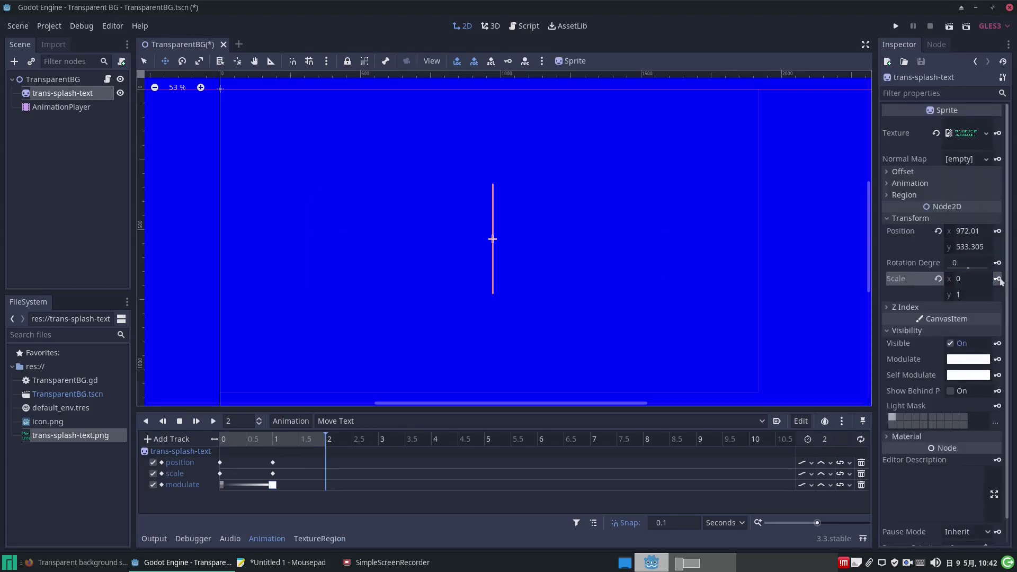
{"action": "left_click", "coordinate": [997, 279]}
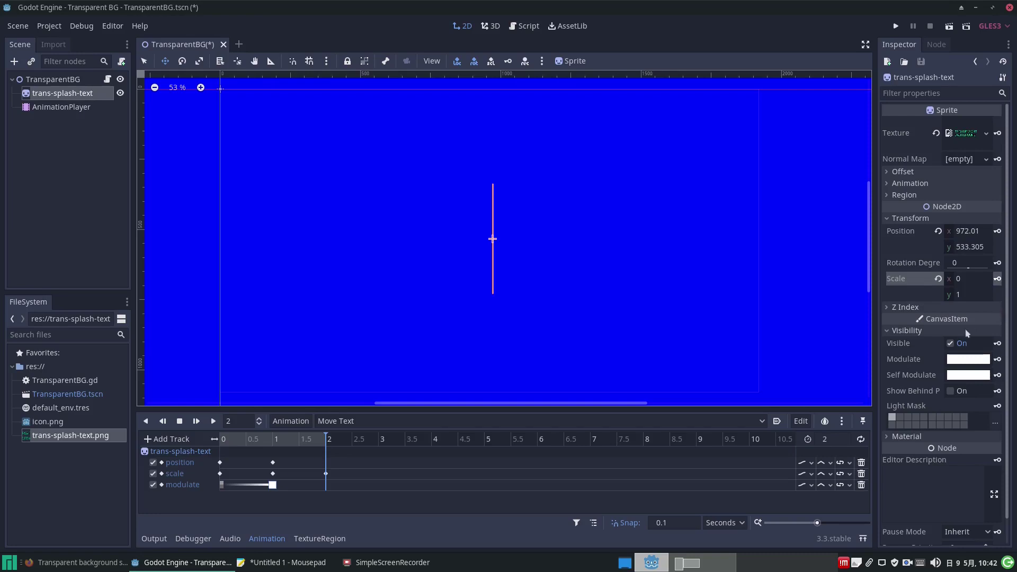
{"action": "left_click", "coordinate": [196, 420]}
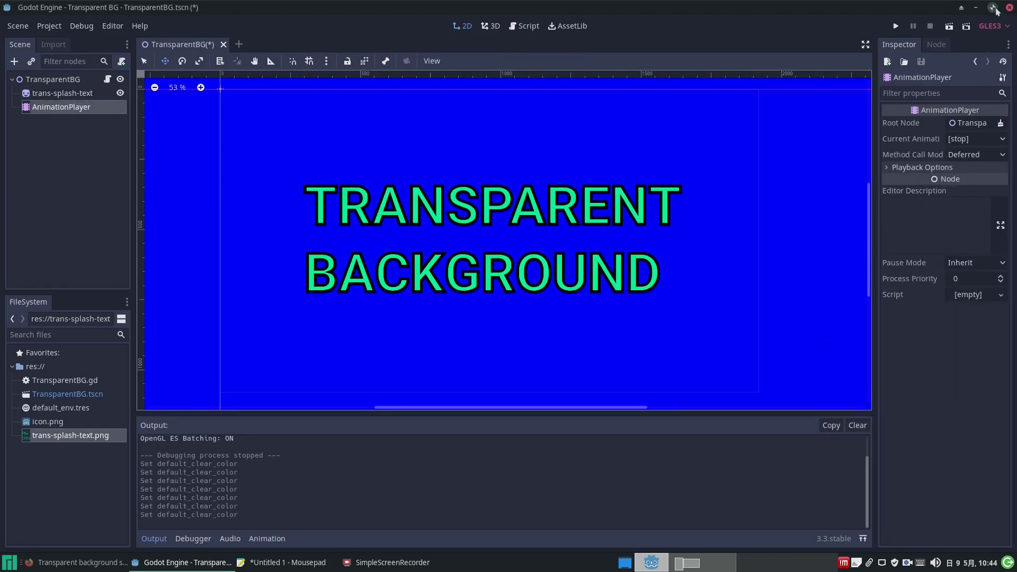
{"action": "left_click", "coordinate": [992, 7]}
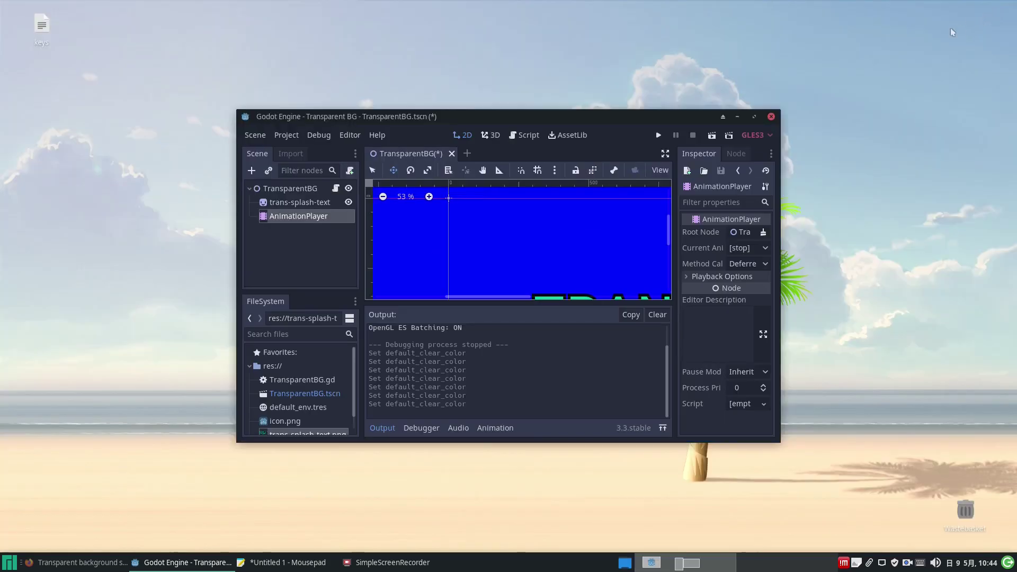
Run the project, then comment out the transparent_bg line in TransparentBG.gd by prefixing it with 'pass #'
{"action": "left_click", "coordinate": [658, 135]}
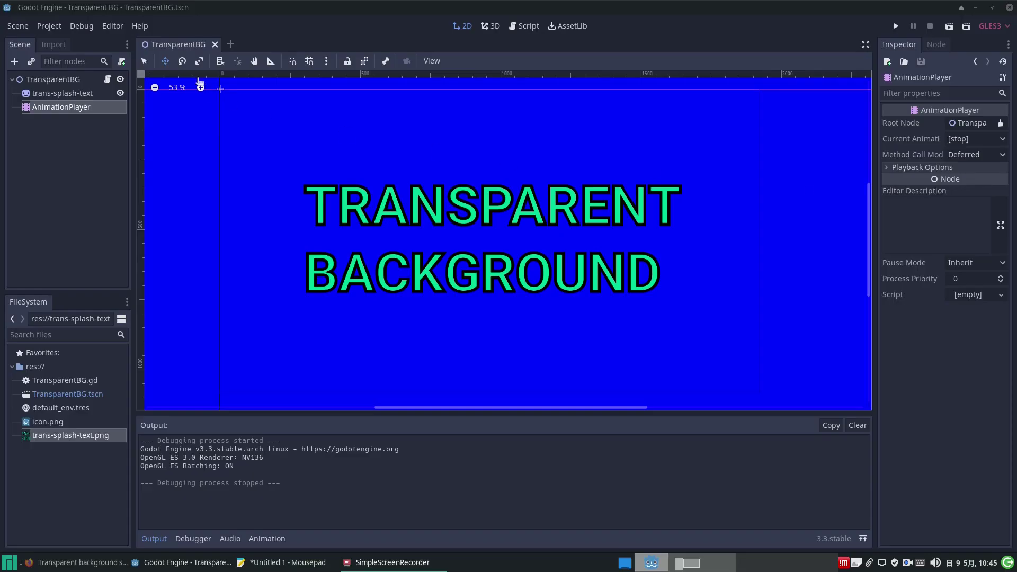
{"action": "left_click", "coordinate": [107, 79]}
{"action": "left_click", "coordinate": [364, 141]}
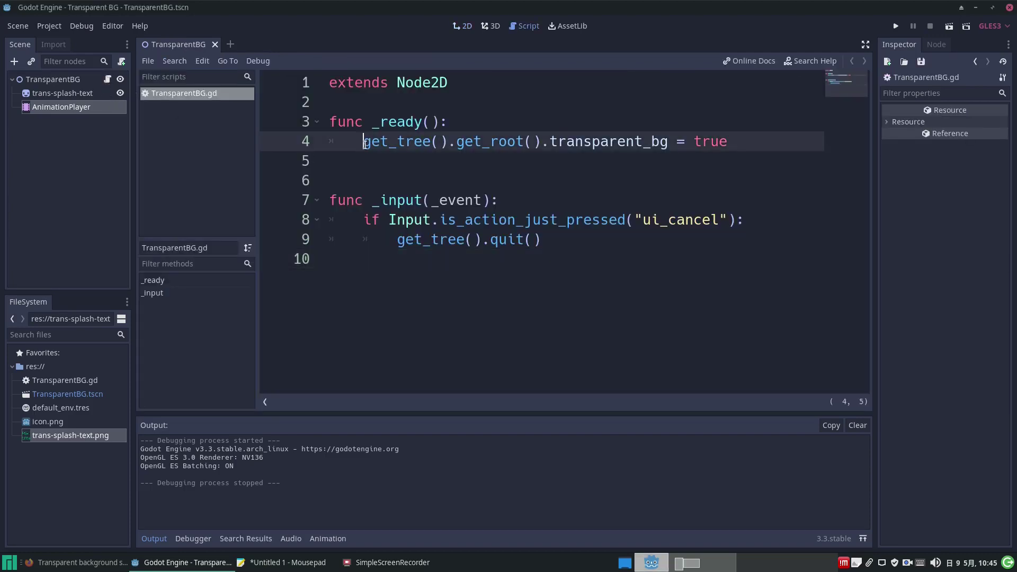
{"action": "type", "text": "pass"}
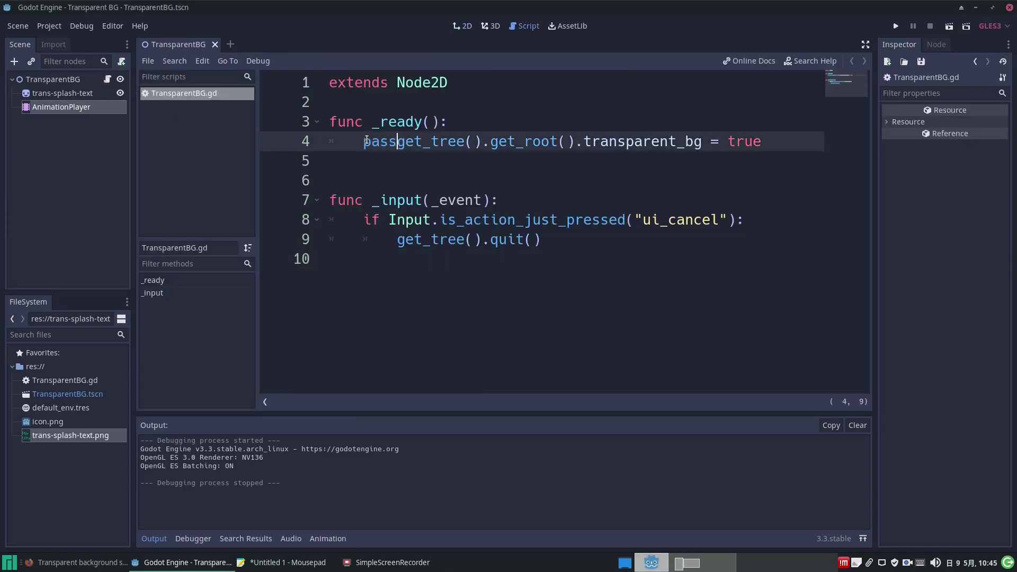
{"action": "type", "text": " #"}
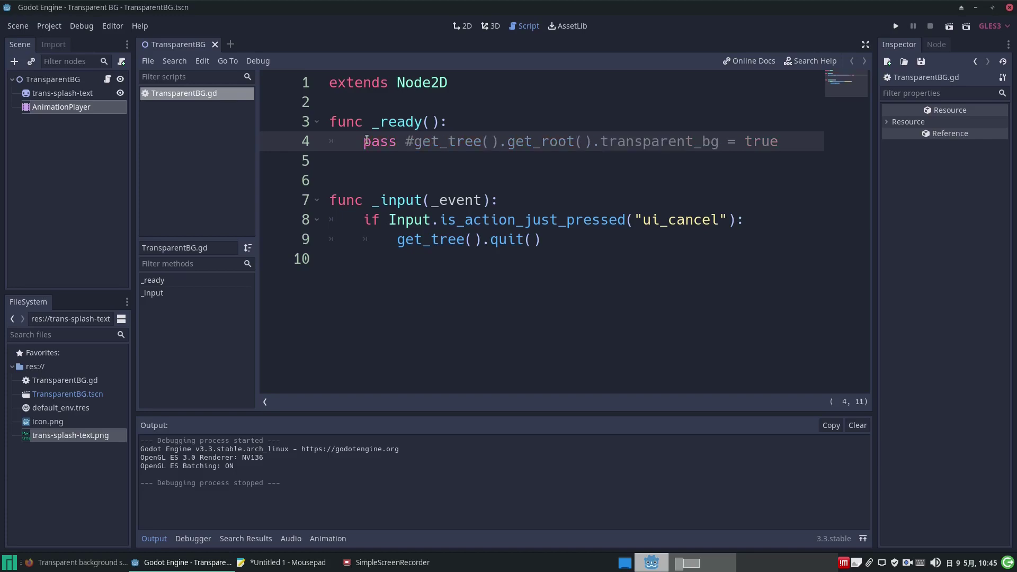
{"action": "left_click", "coordinate": [992, 8]}
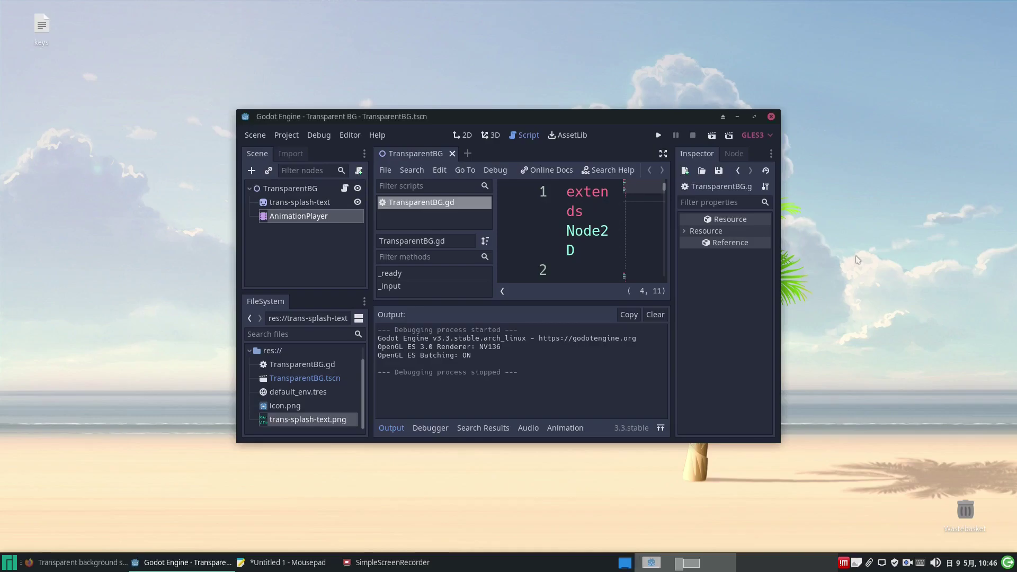
In Project Settings, change Default Clear Color to pure green 00ff00 (G 255, B 0)
{"action": "left_click", "coordinate": [753, 116]}
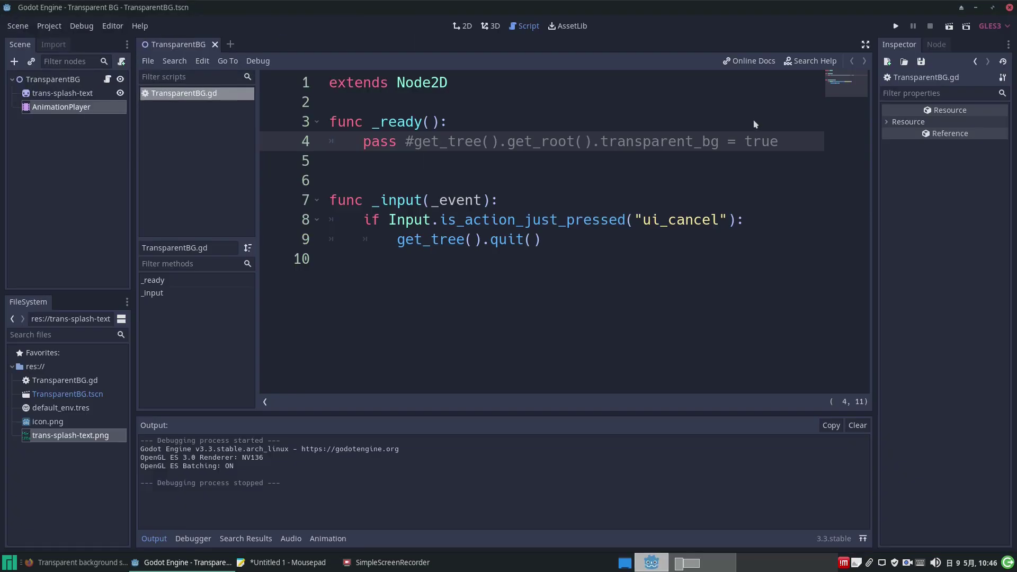
{"action": "left_click", "coordinate": [48, 25]}
{"action": "left_click", "coordinate": [65, 42]}
{"action": "left_click", "coordinate": [580, 145]}
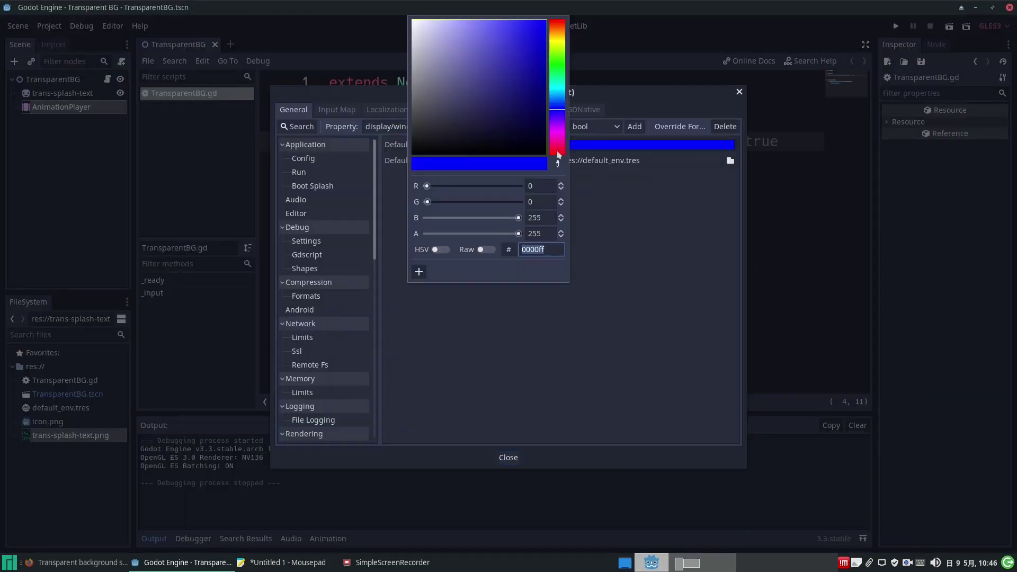
{"action": "mouse_move", "coordinate": [427, 202]}
{"action": "left_mouse_down"}
{"action": "mouse_move", "coordinate": [518, 202]}
{"action": "mouse_move", "coordinate": [425, 217]}
{"action": "left_mouse_up"}
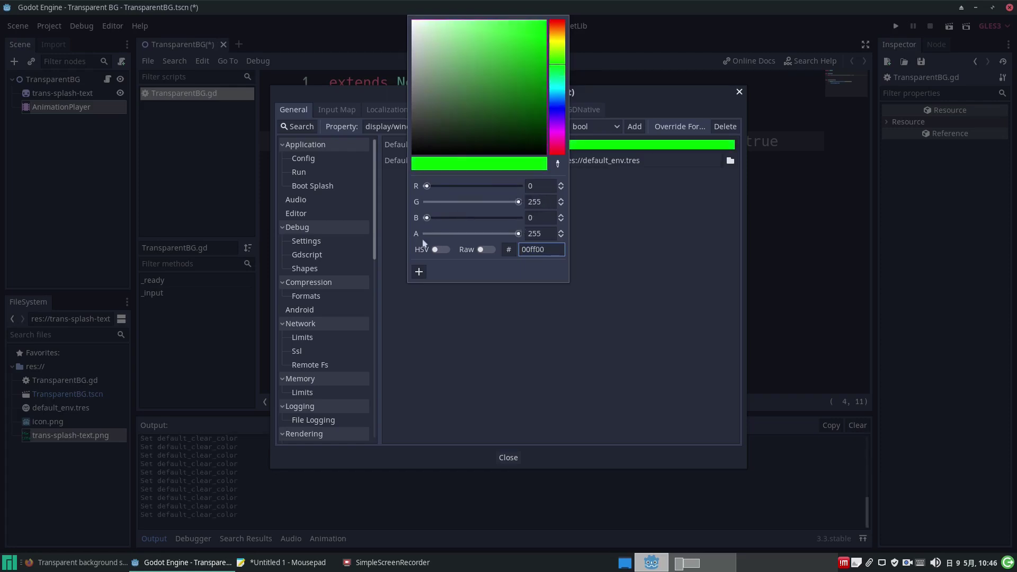
{"action": "left_click", "coordinate": [572, 360]}
{"action": "left_click", "coordinate": [518, 459]}
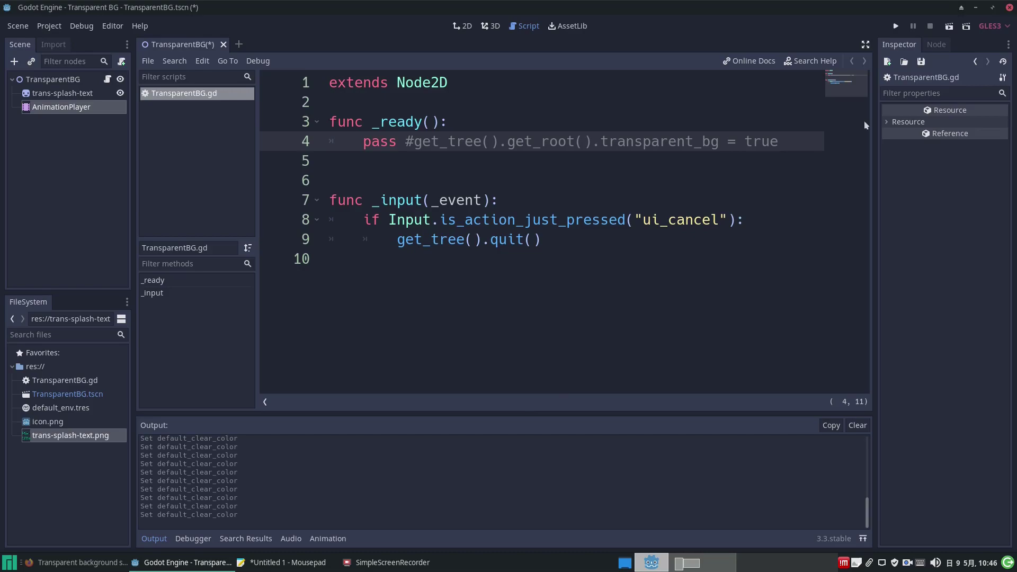